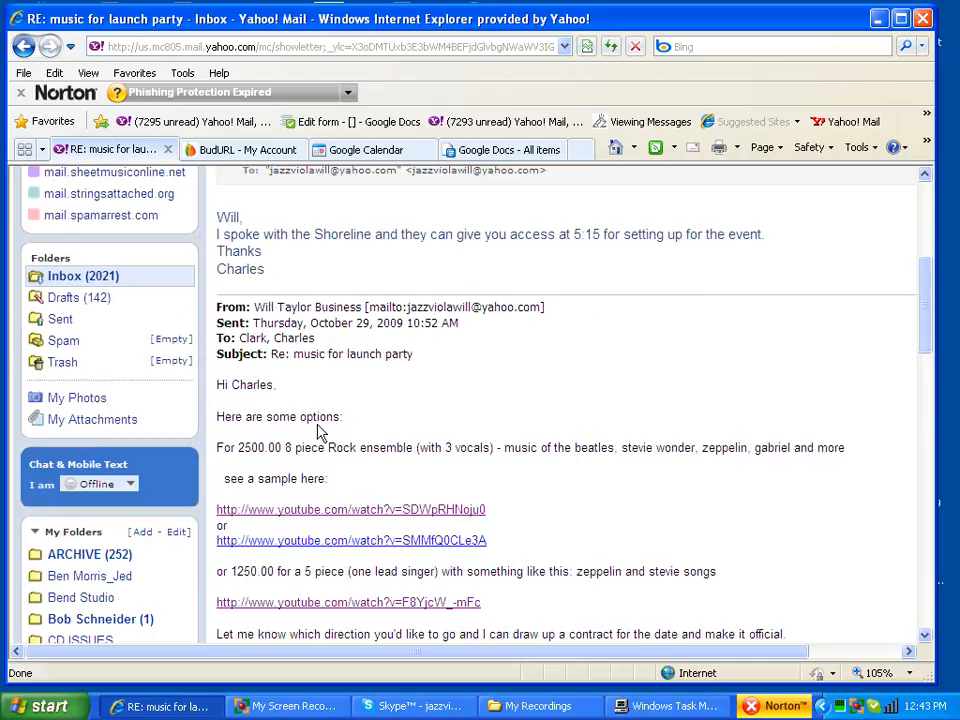
Step: Open the CONTRACT TEMPLATE document from the Events folder in Google Docs
left_click(479, 152)
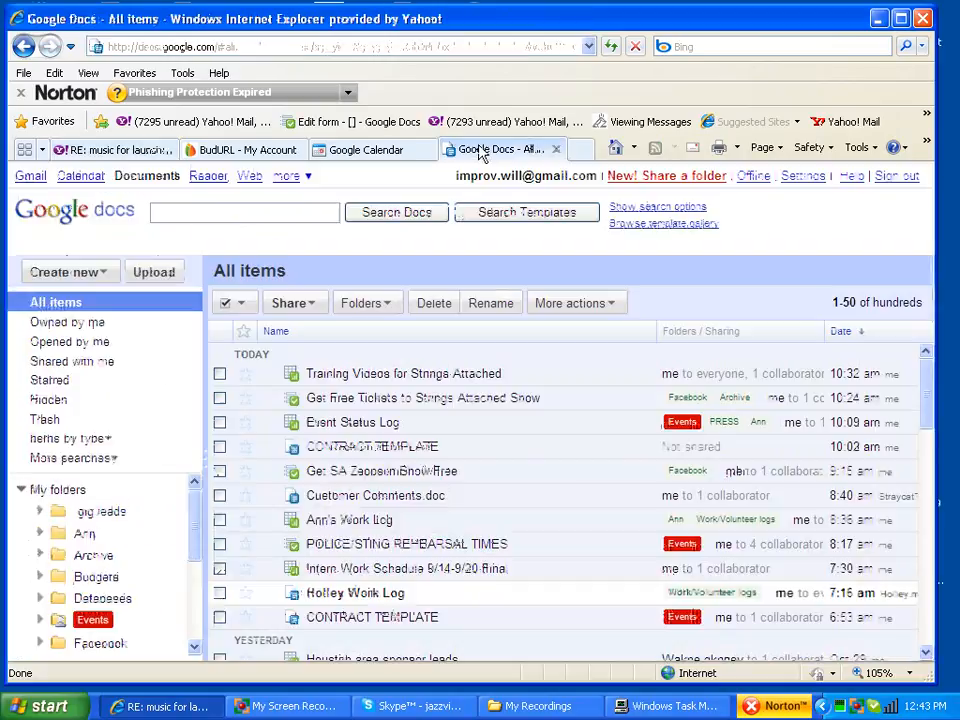
left_click(86, 622)
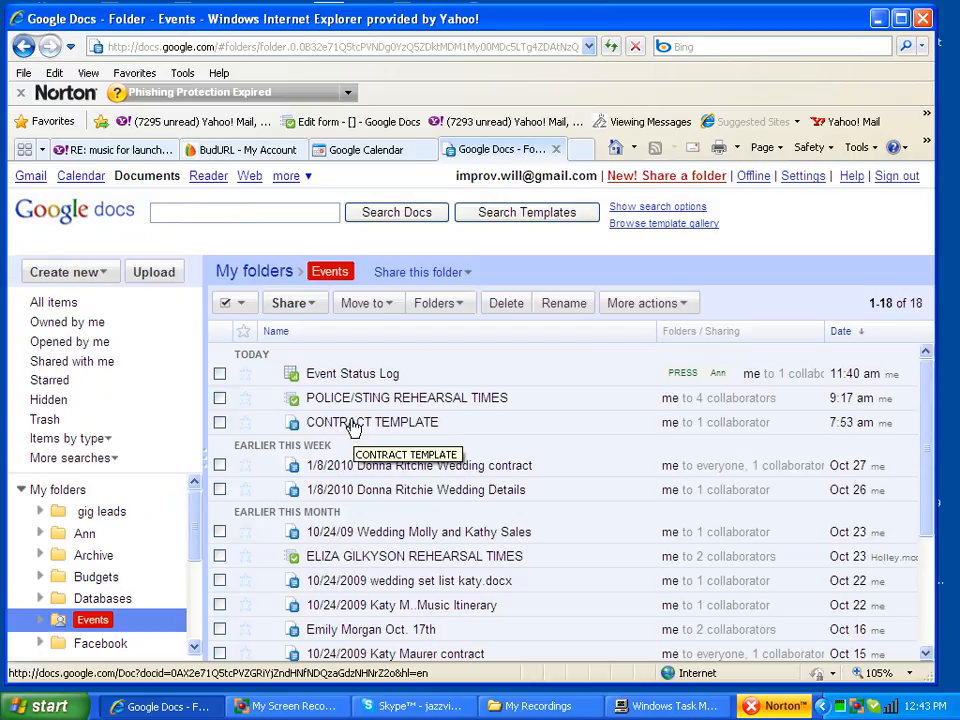
left_click(353, 427)
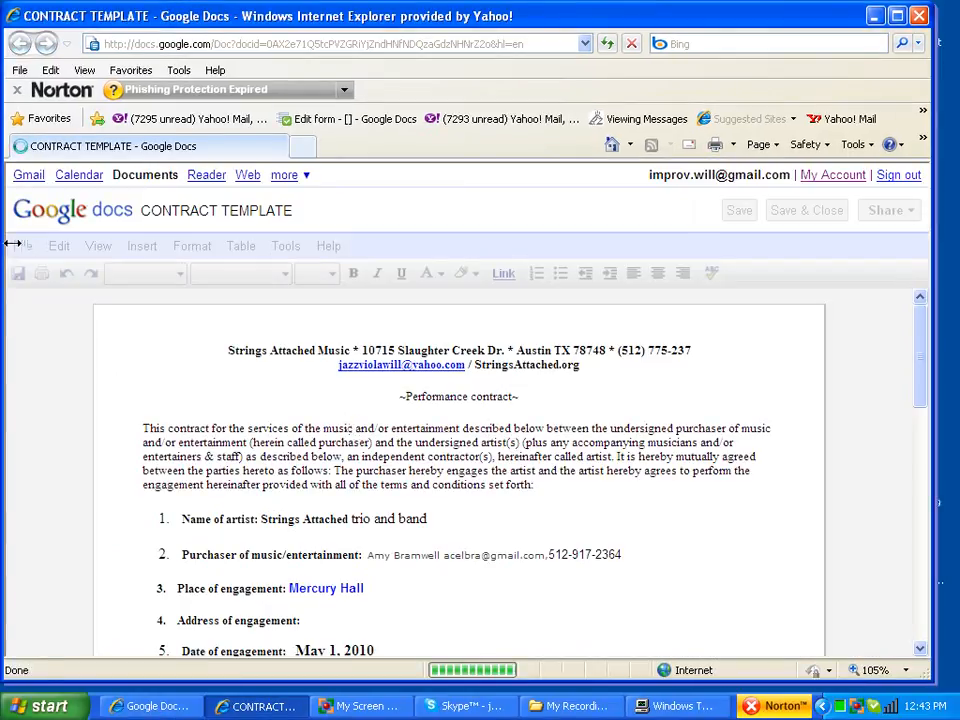
left_click(18, 247)
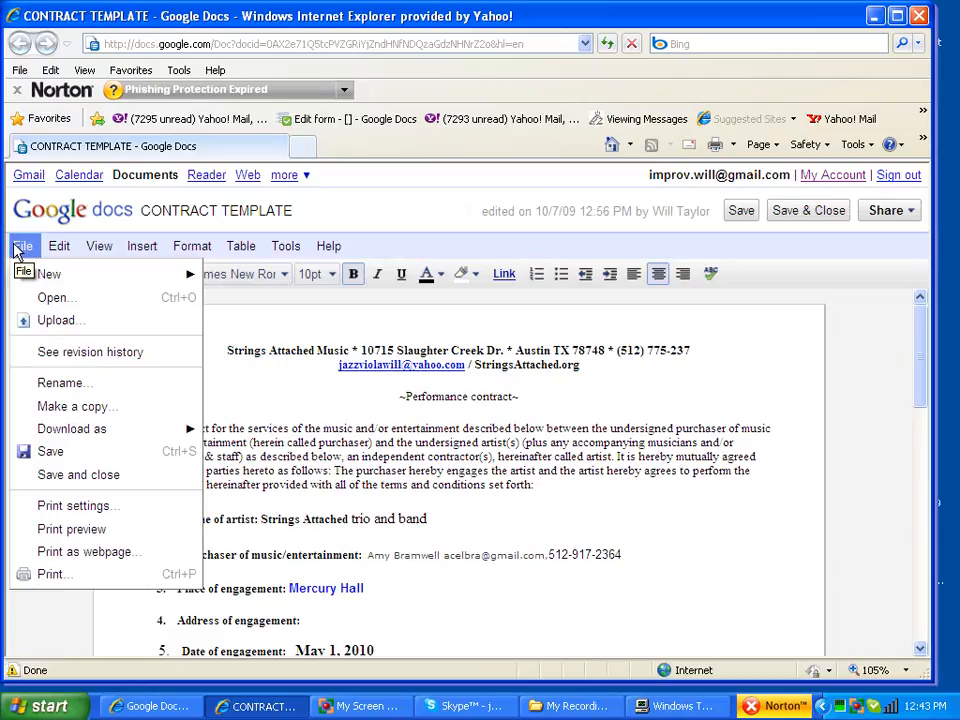
Step: Make a copy of the template without its collaborators, allowing scripted windows in Internet Explorer
left_click(62, 405)
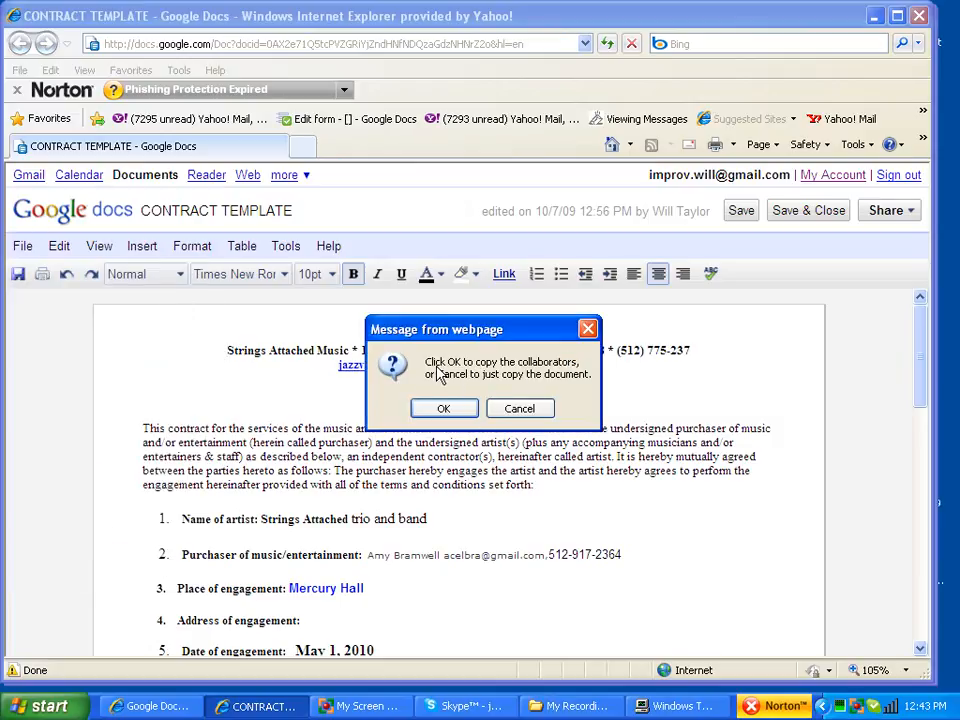
left_click(543, 407)
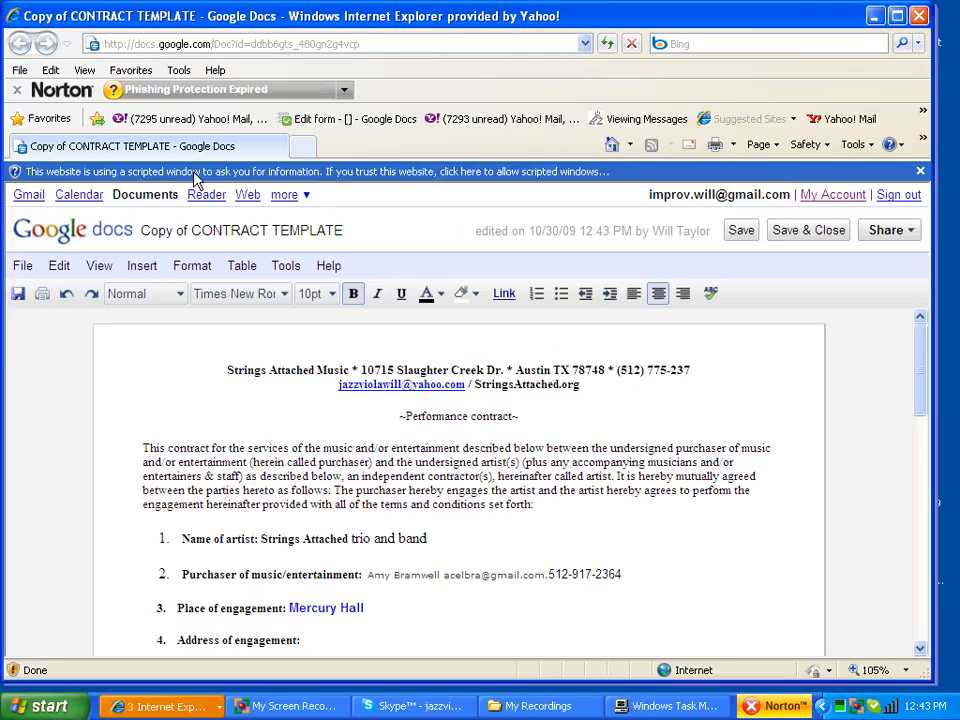
left_click(196, 175)
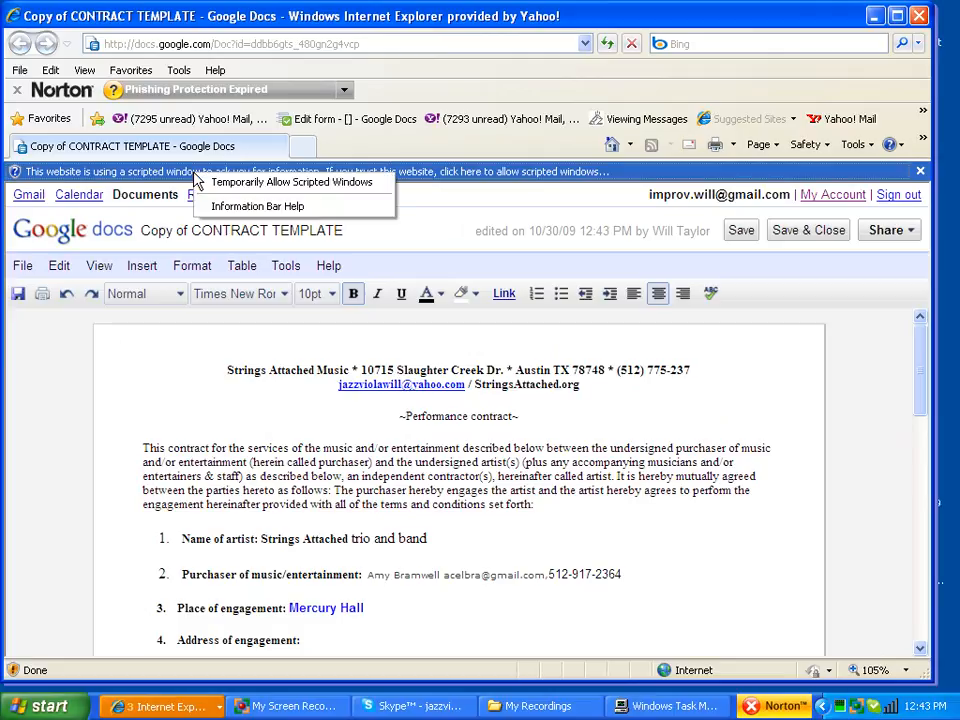
left_click(249, 184)
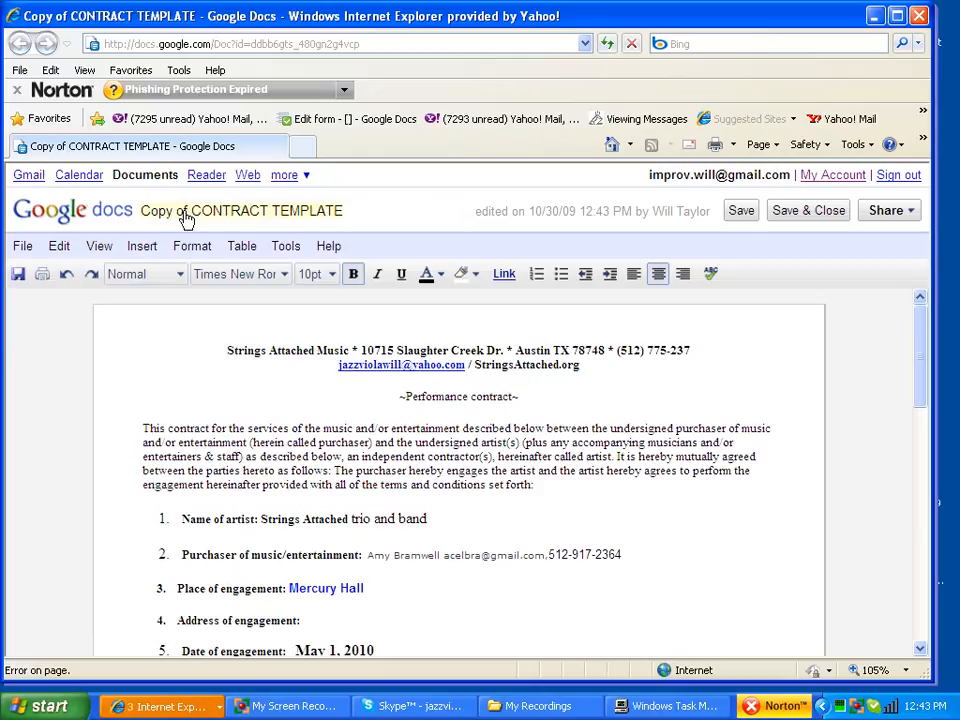
left_click(22, 246)
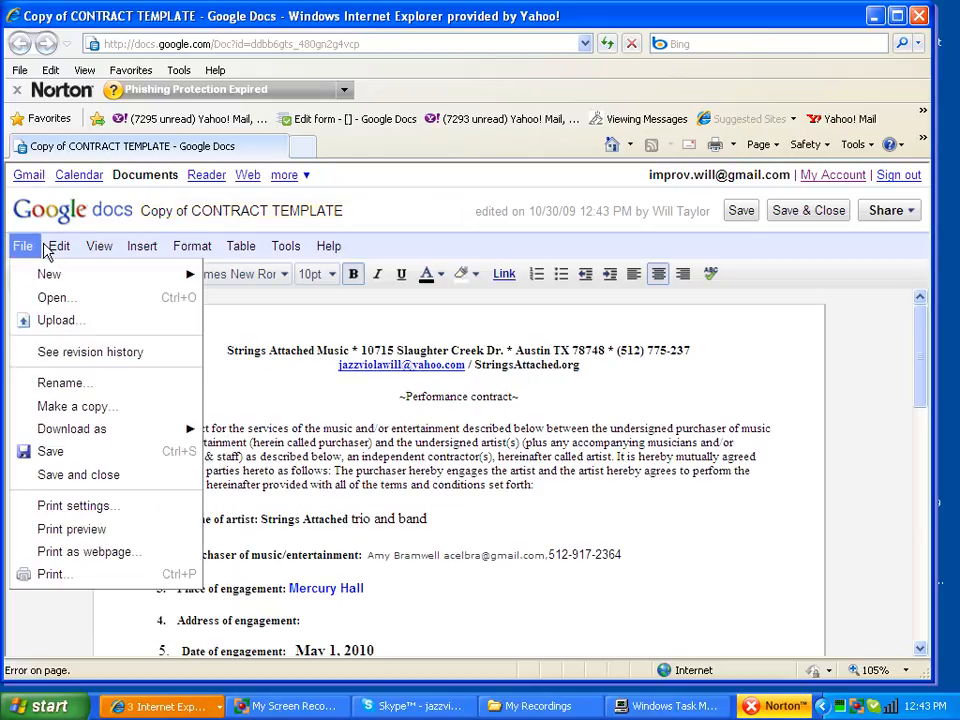
Step: Rename the copy to the '11/12/2009 … Party' title containing the client's name
left_click(64, 386)
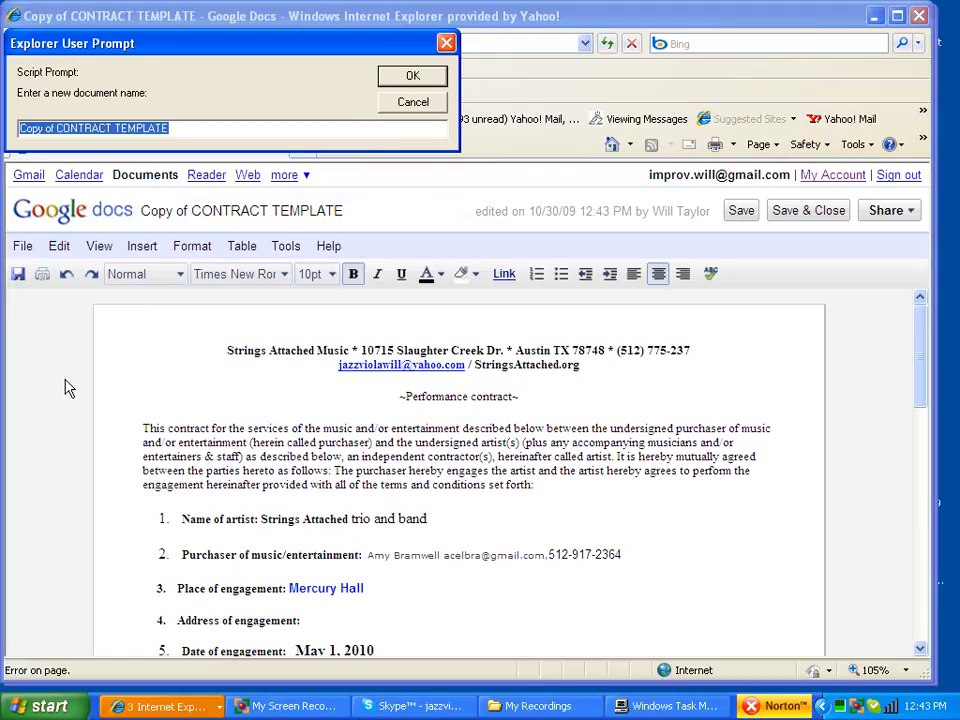
type("11/12")
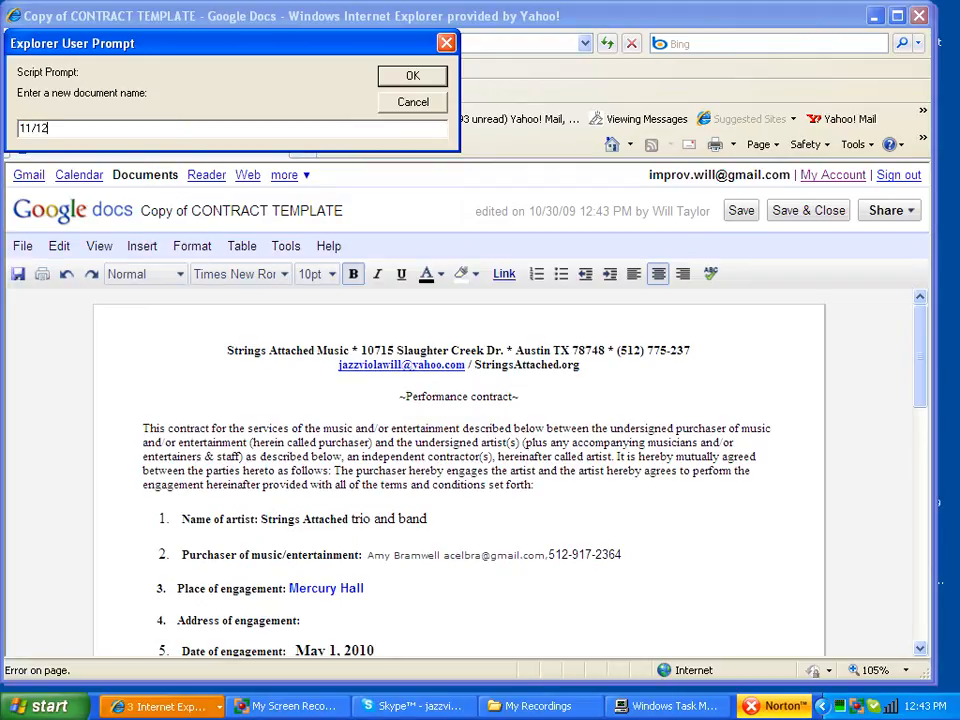
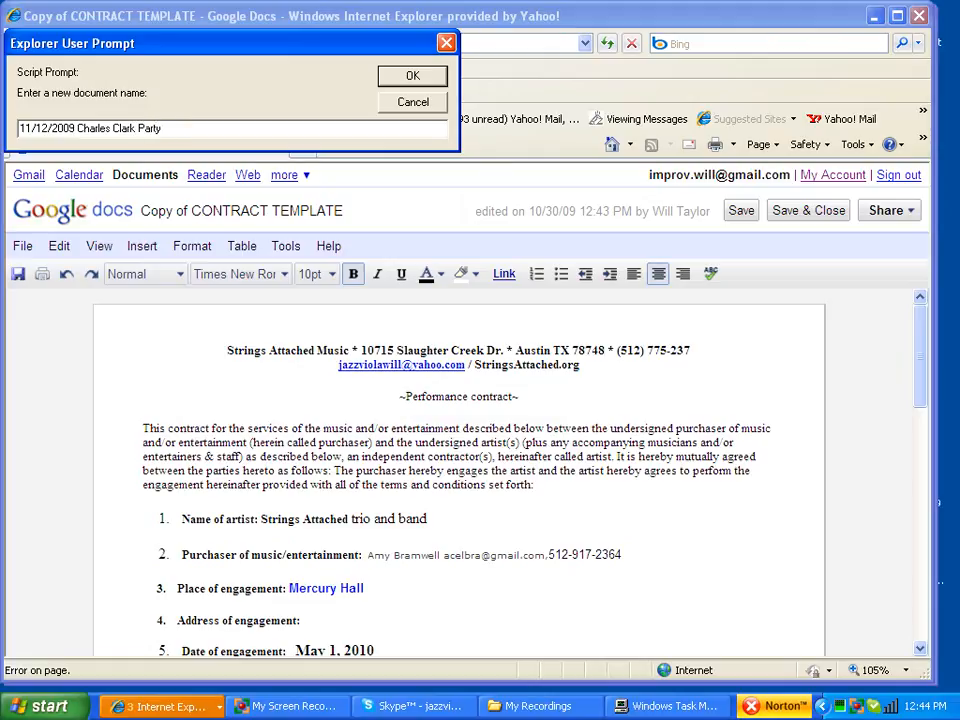
key("Return")
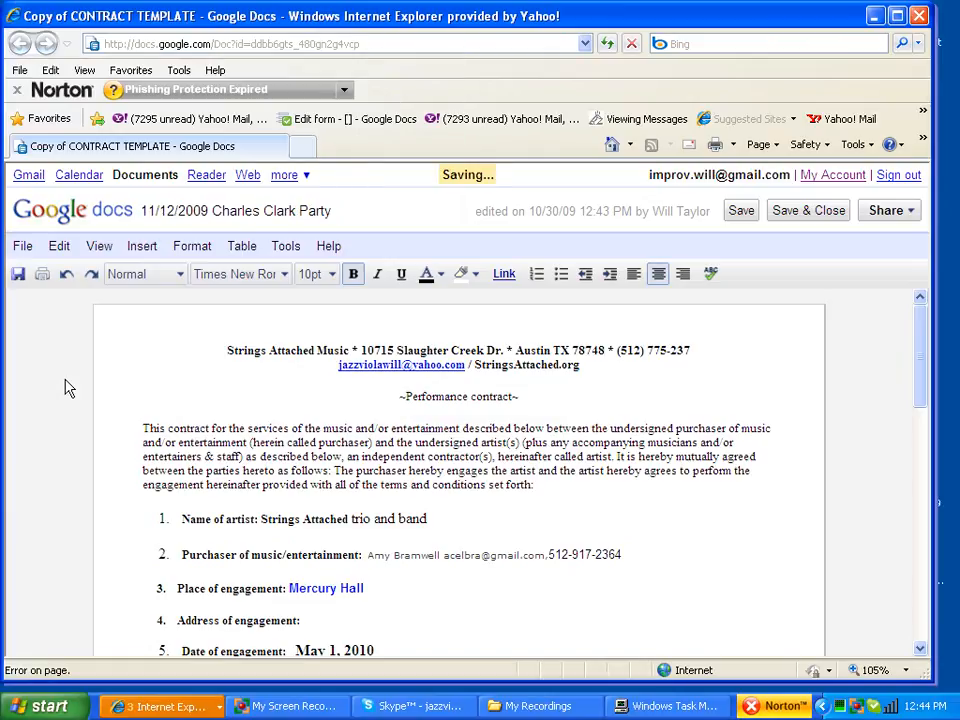
Step: Delete 'trio and band' so the artist line reads just Strings Attached
scroll(392, 506, "down", 3)
scroll(392, 510, "up", 3)
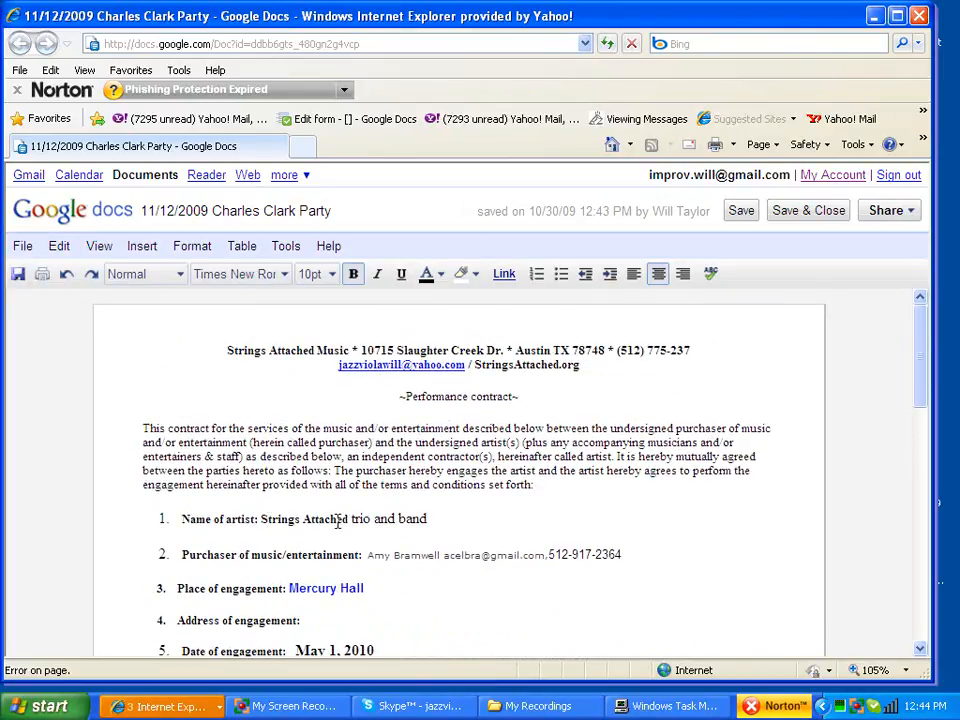
double_click(357, 521)
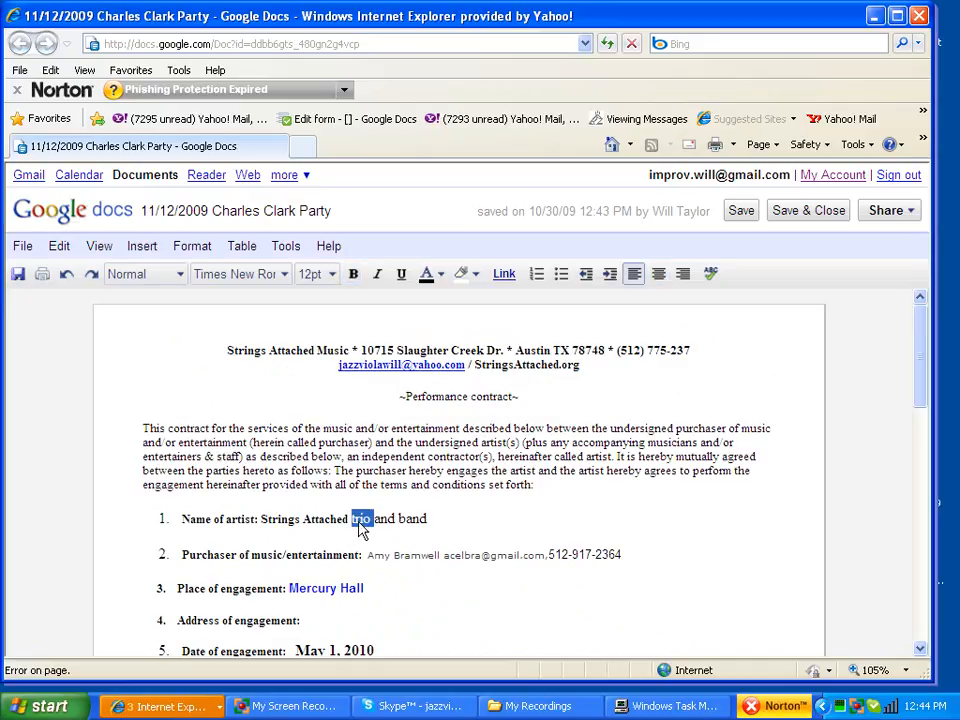
left_click_drag(433, 520, 357, 523)
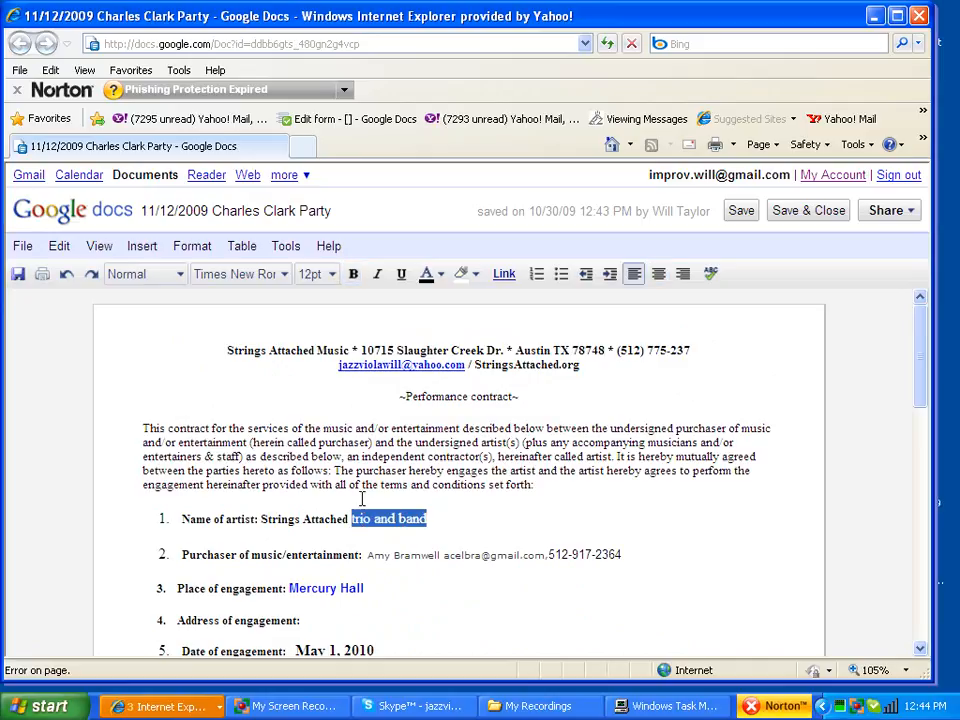
key("Delete")
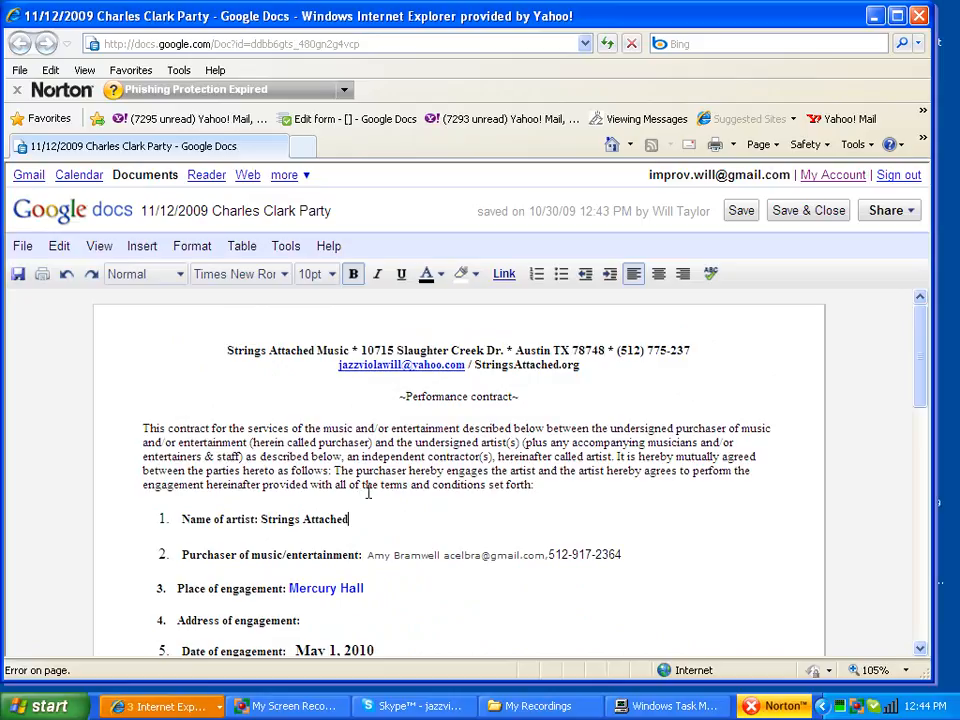
Step: Replace the old purchaser name with the client's full name
scroll(368, 491, "down", 3)
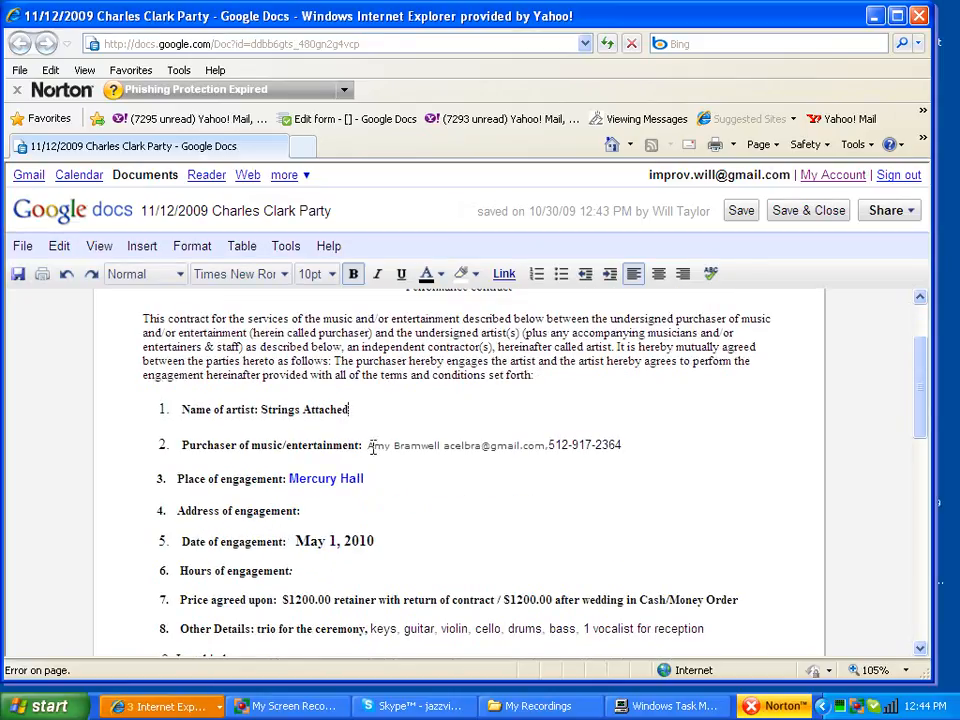
left_click(172, 712)
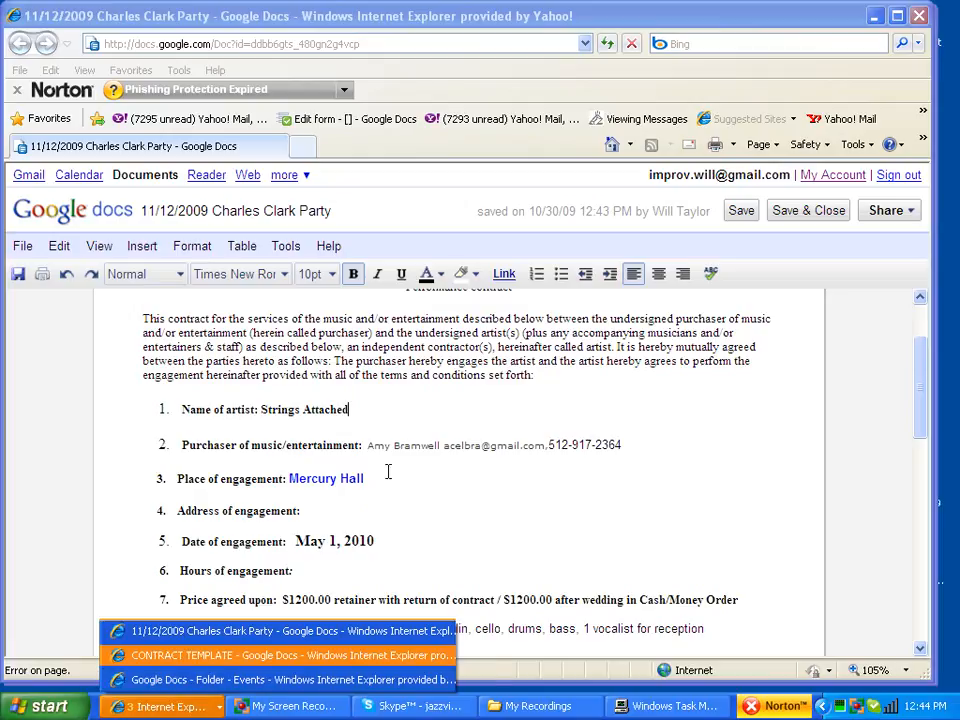
left_click(389, 472)
left_click_drag(369, 445, 441, 452)
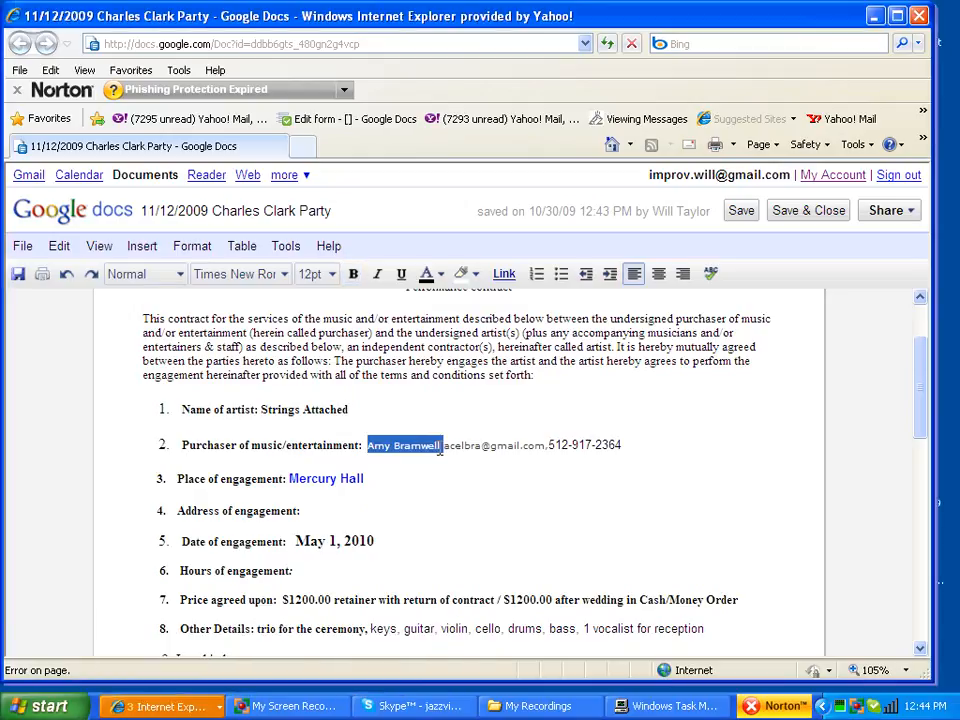
type("har")
key("BackSpace")
key("BackSpace")
key("BackSpace")
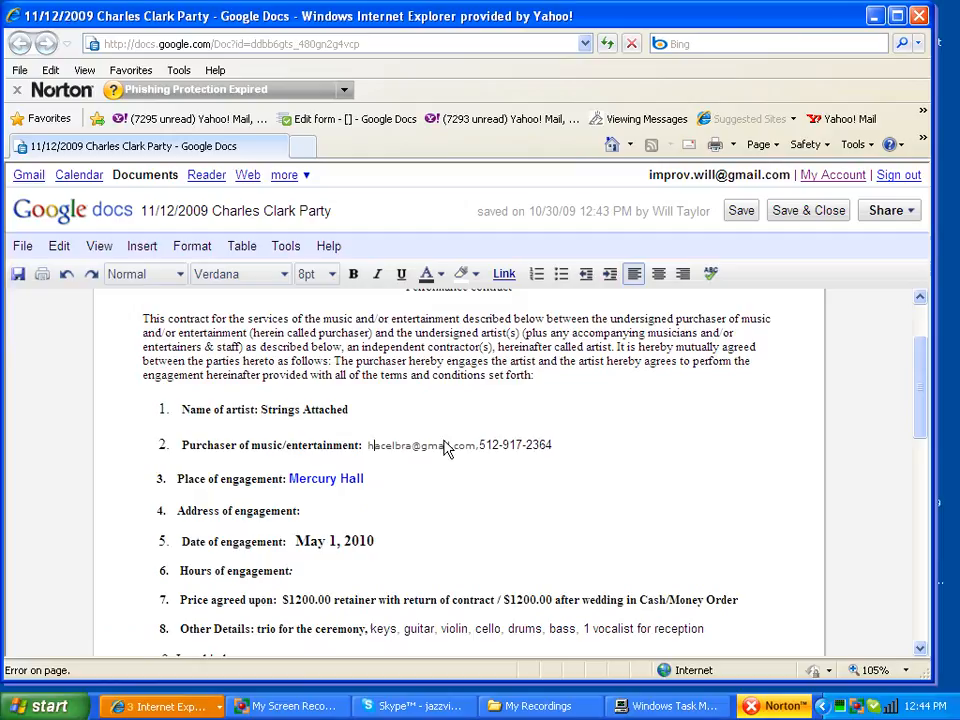
type("ch")
key("BackSpace")
key("BackSpace")
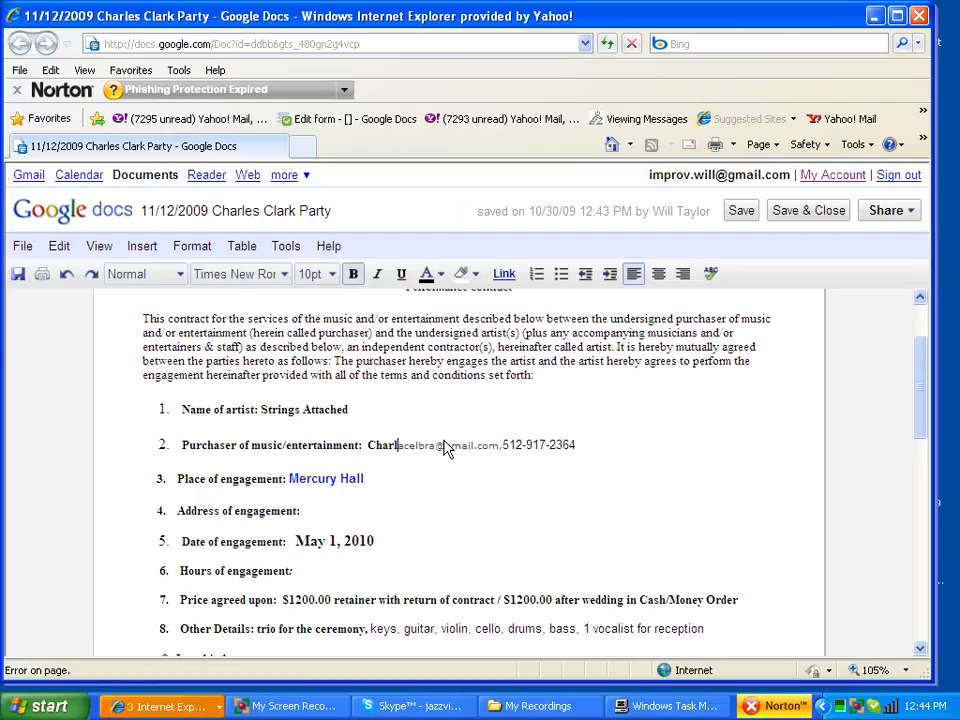
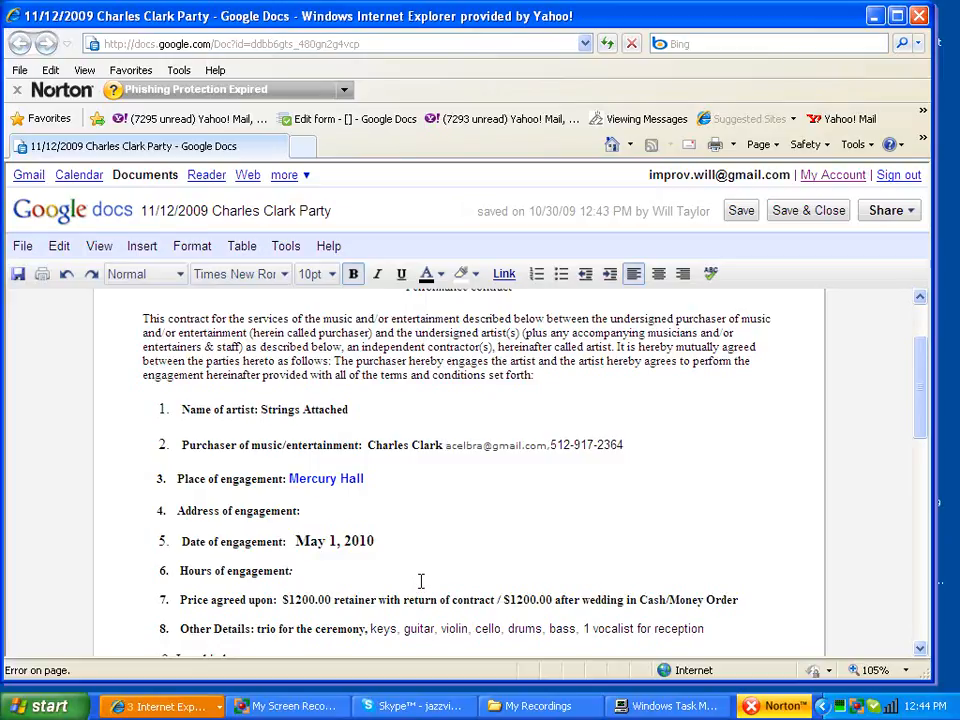
left_click(180, 706)
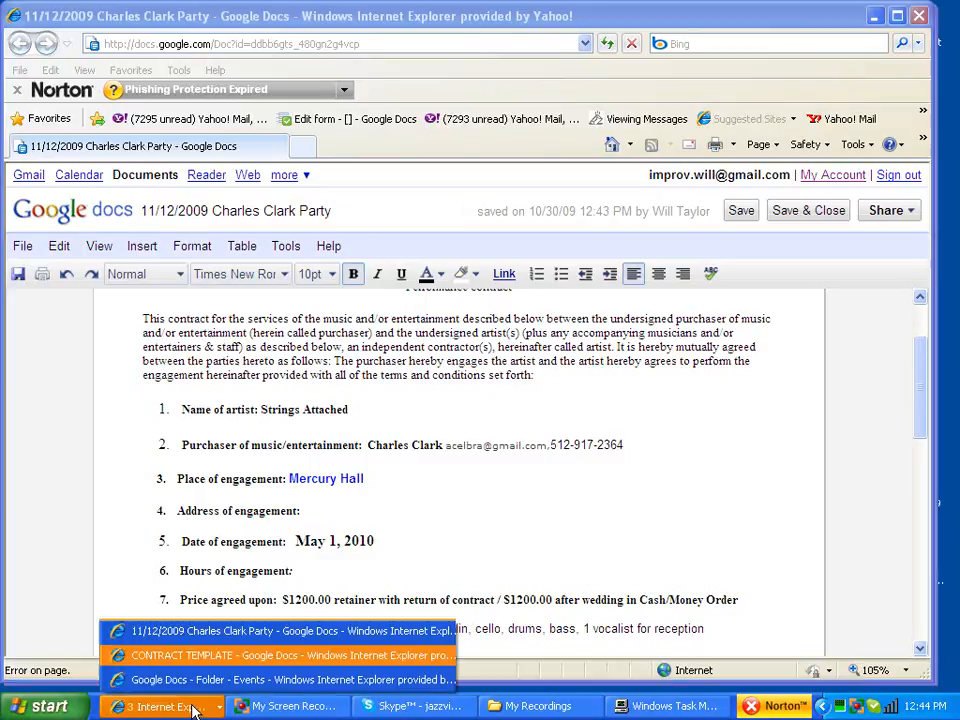
Step: Copy the client's work email from the Yahoo! Mail message header, then return to the party contract
left_click(160, 655)
left_click(180, 706)
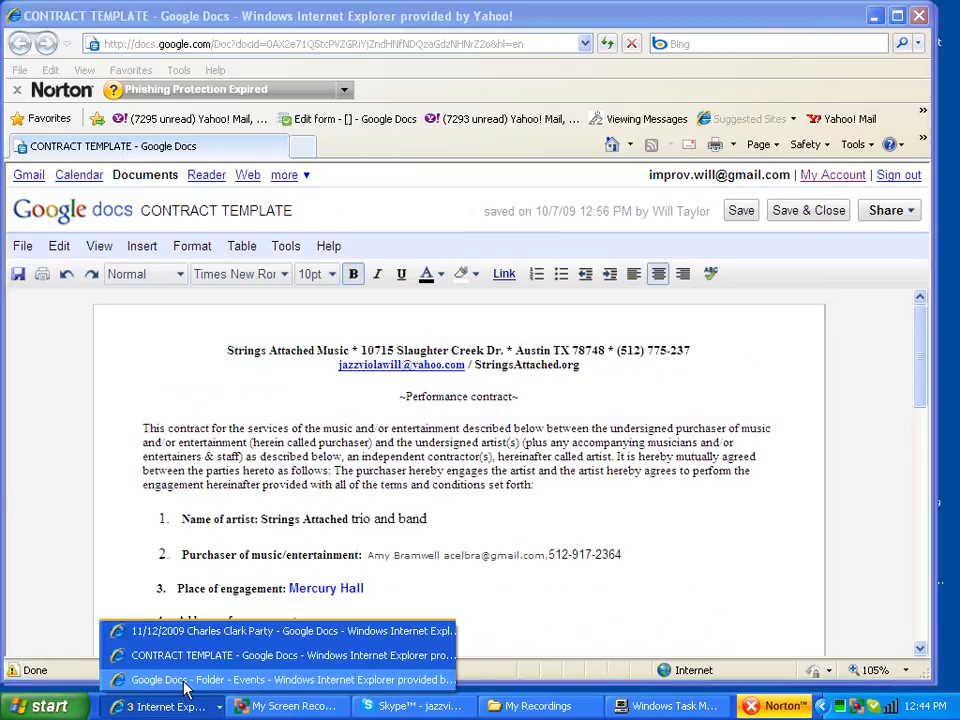
left_click(185, 680)
left_click(137, 151)
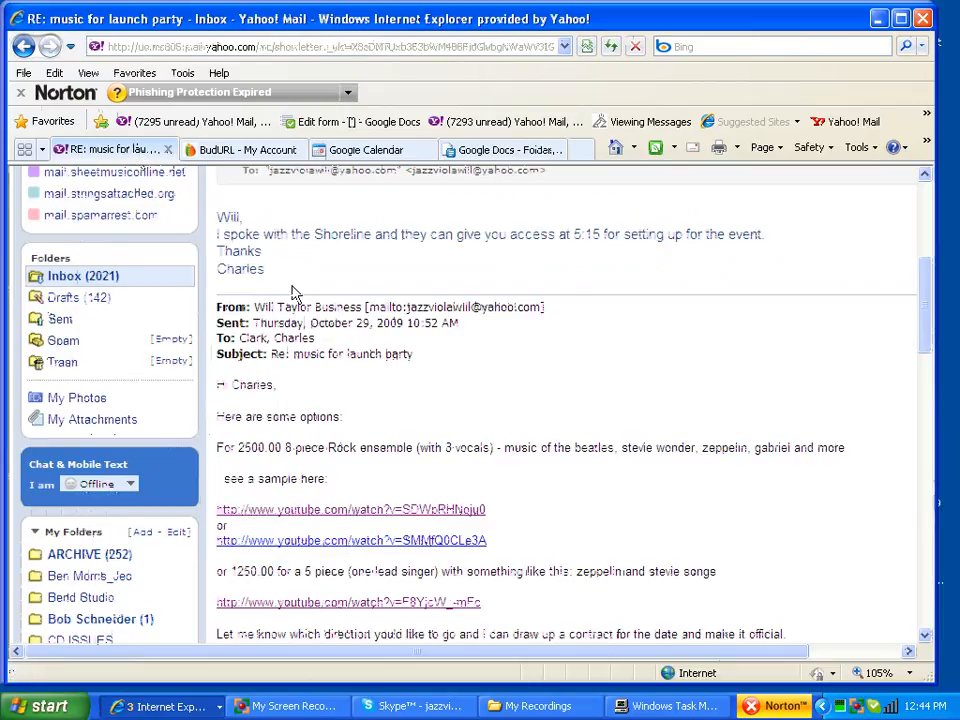
scroll(390, 448, "up", 3)
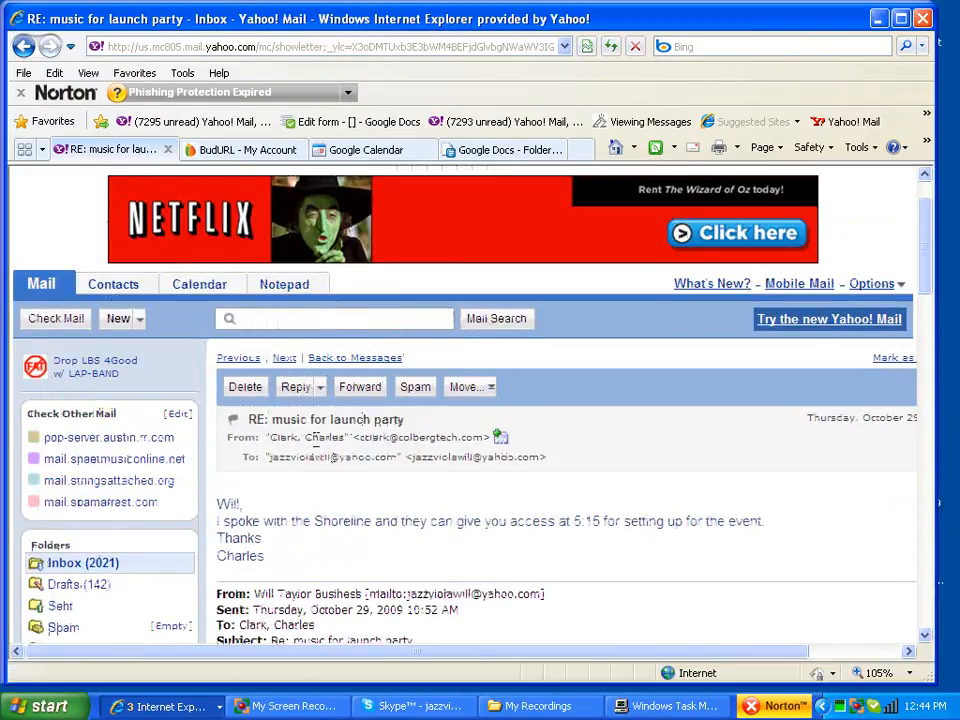
left_click_drag(360, 438, 484, 440)
key("ctrl+c")
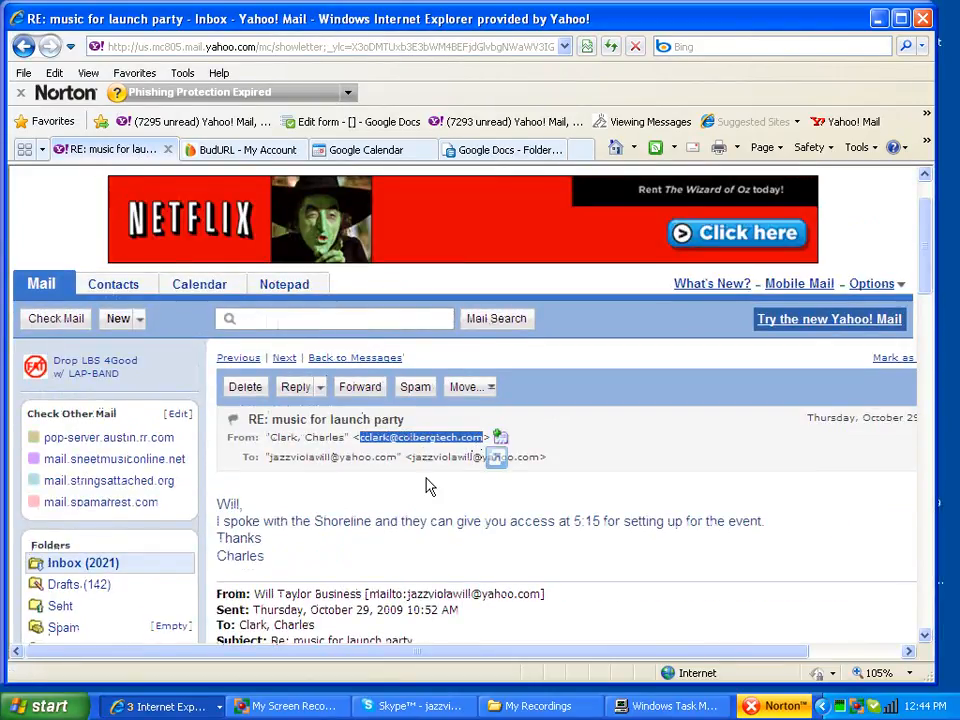
left_click(160, 706)
left_click(167, 638)
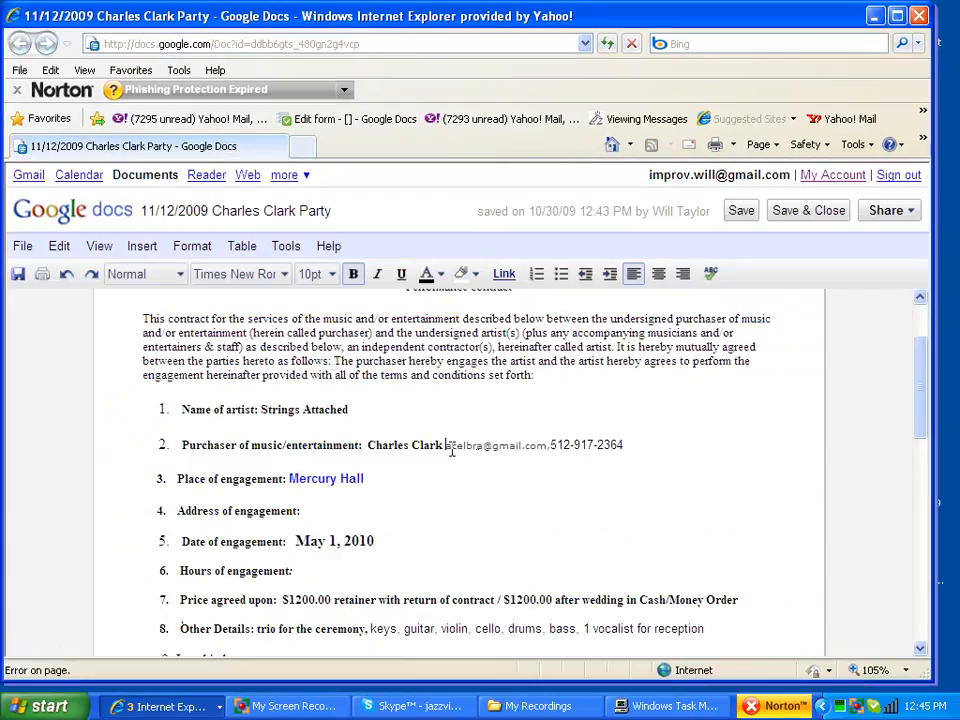
Step: Add a comma after the client's name and paste the work email over the old address
type(",")
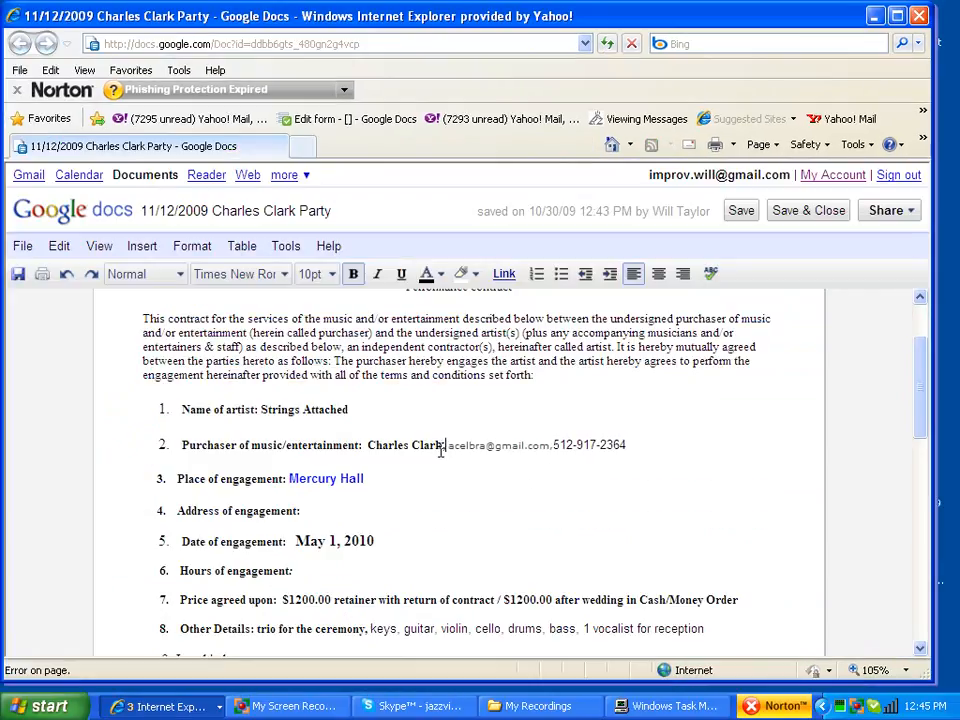
left_click_drag(447, 452, 537, 452)
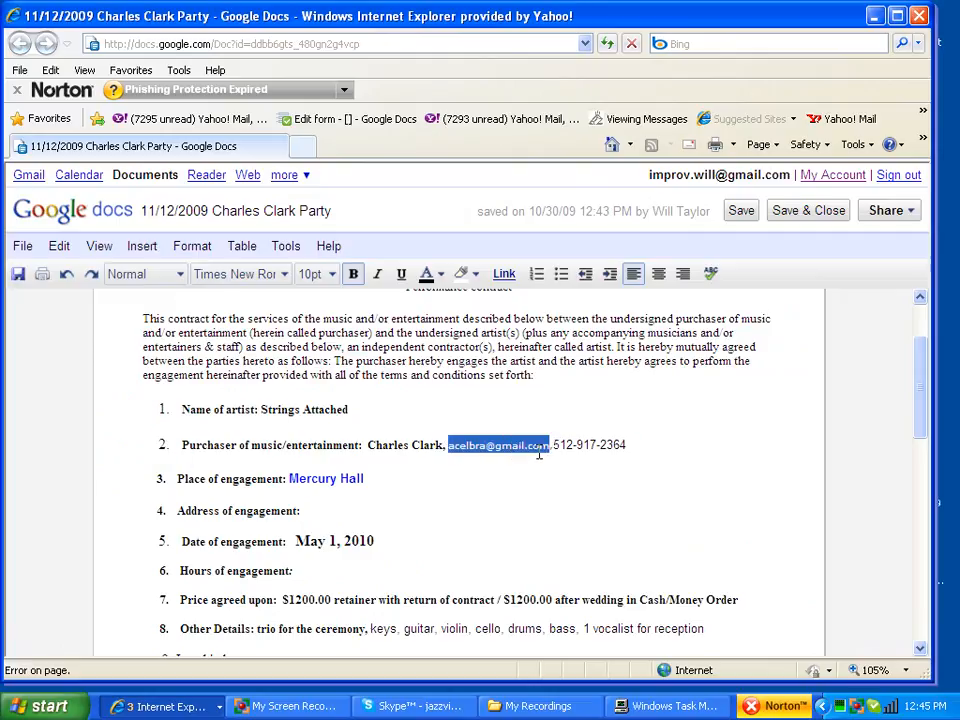
key("ctrl+v")
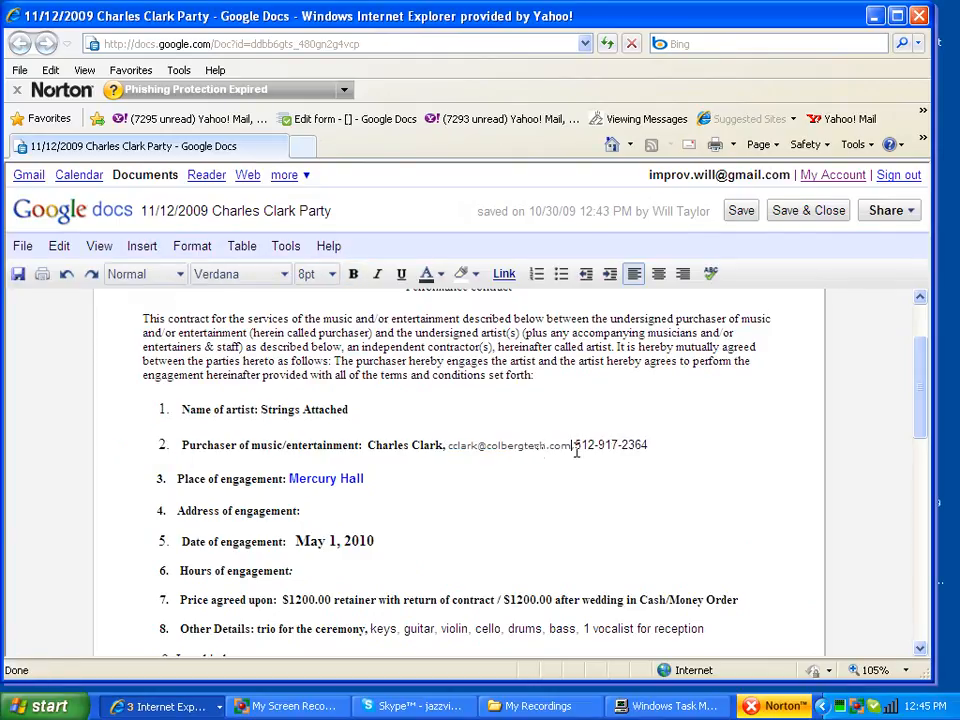
Step: Select the old purchaser phone number and pause the screen recorder
left_click_drag(577, 444, 642, 451)
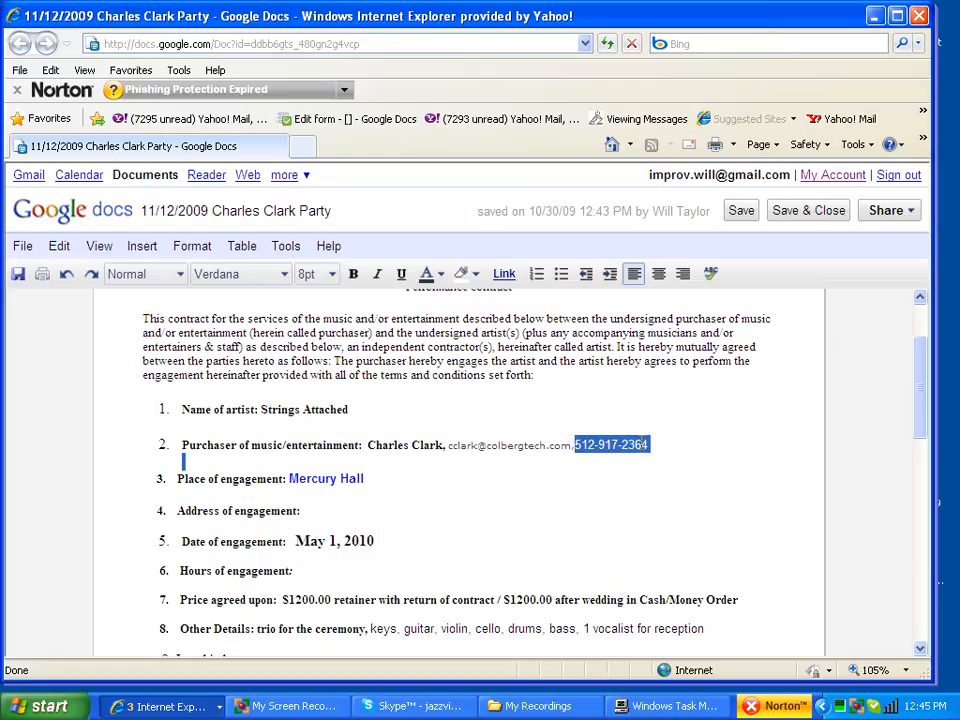
left_click(290, 706)
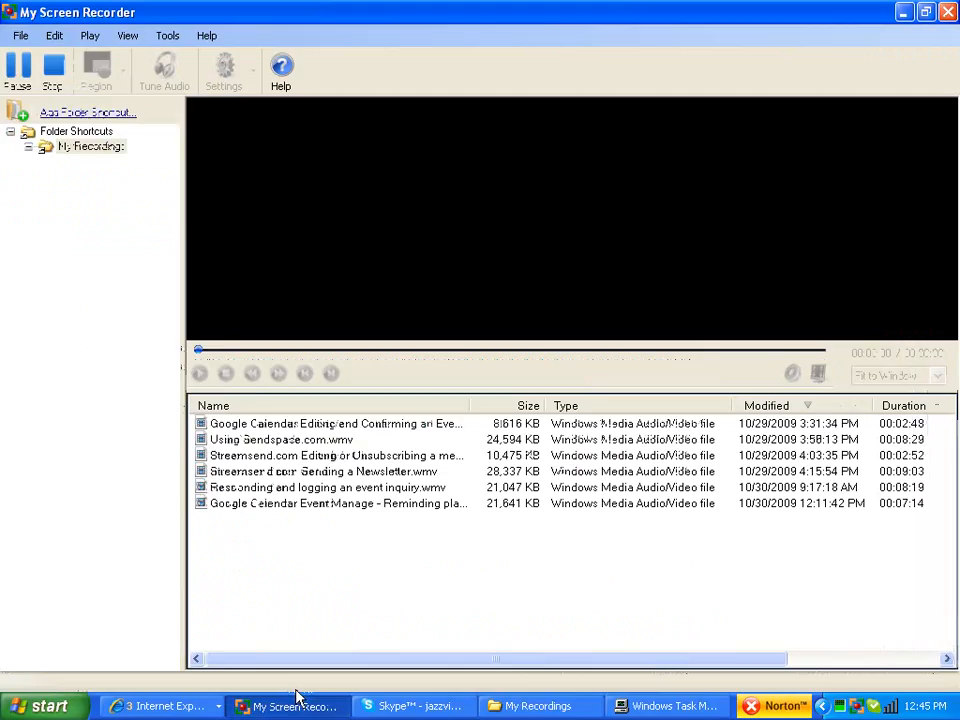
left_click(14, 70)
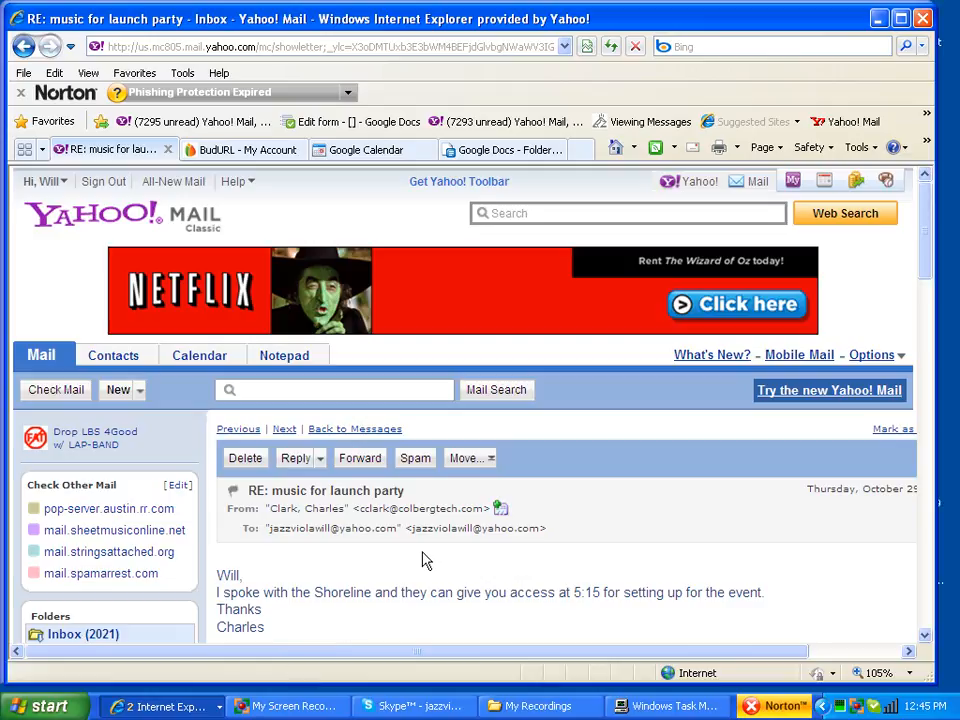
Step: Select the client's phone number in the quoted inquiry lower in the email
scroll(424, 561, "down", 6)
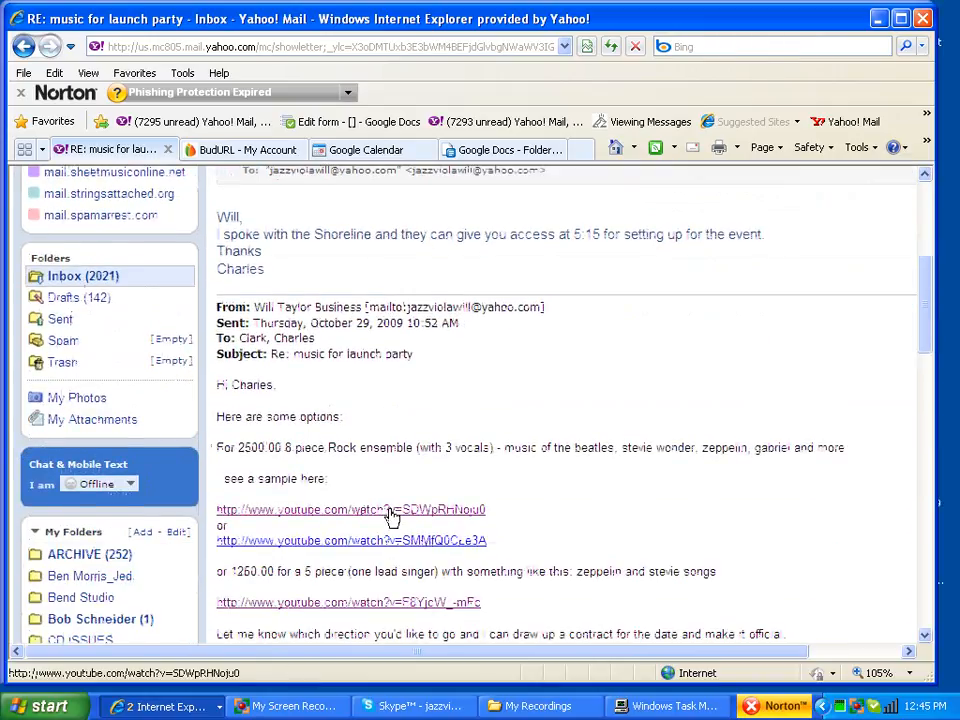
scroll(392, 515, "down", 15)
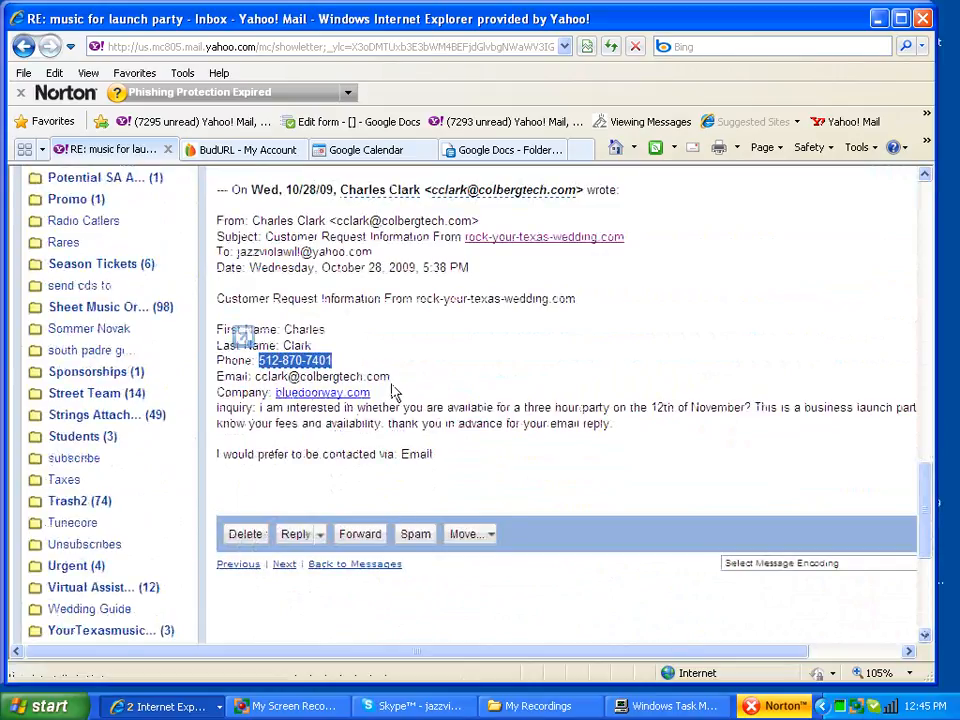
left_click(358, 368)
left_click_drag(334, 363, 267, 364)
key("ctrl+c")
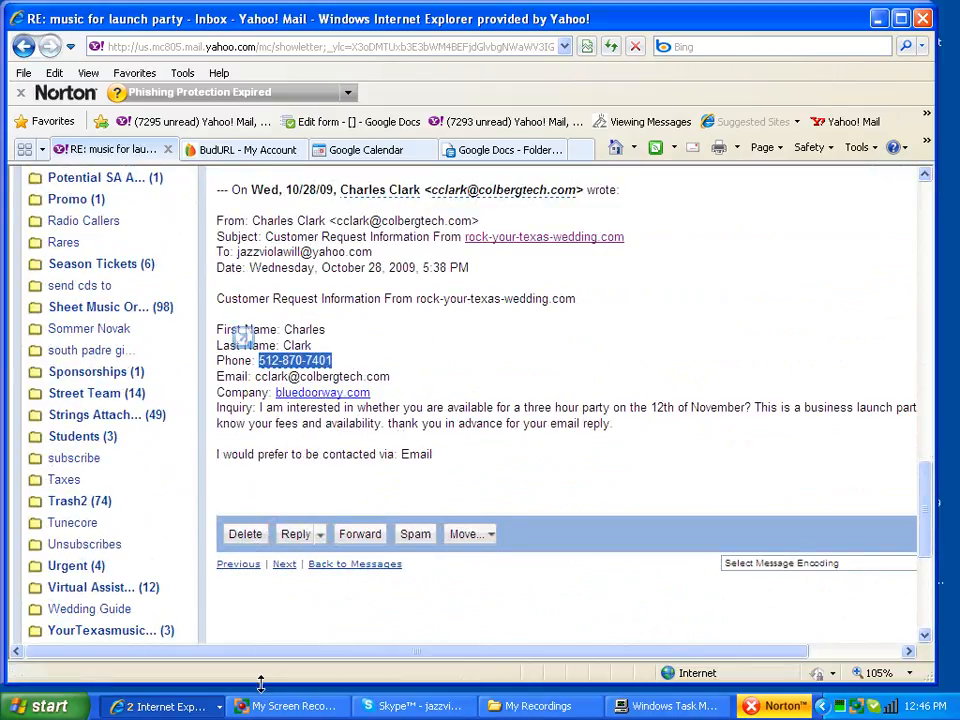
left_click(160, 706)
Step: Paste the client's phone number into the purchaser line and remove the stray empty line
left_click(165, 658)
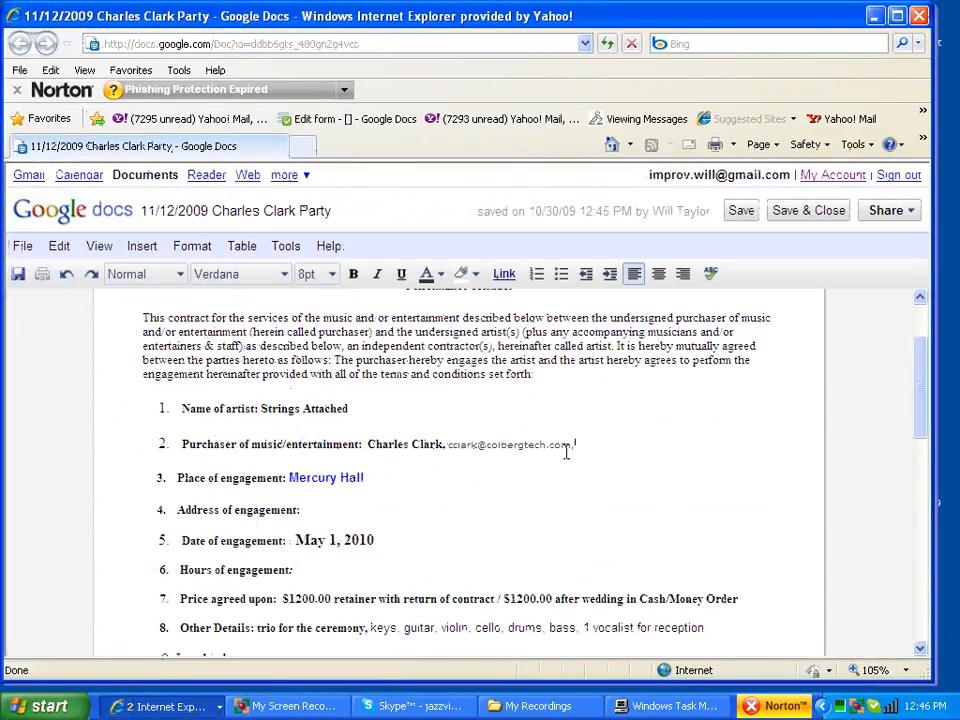
key("ctrl+v")
key("Return")
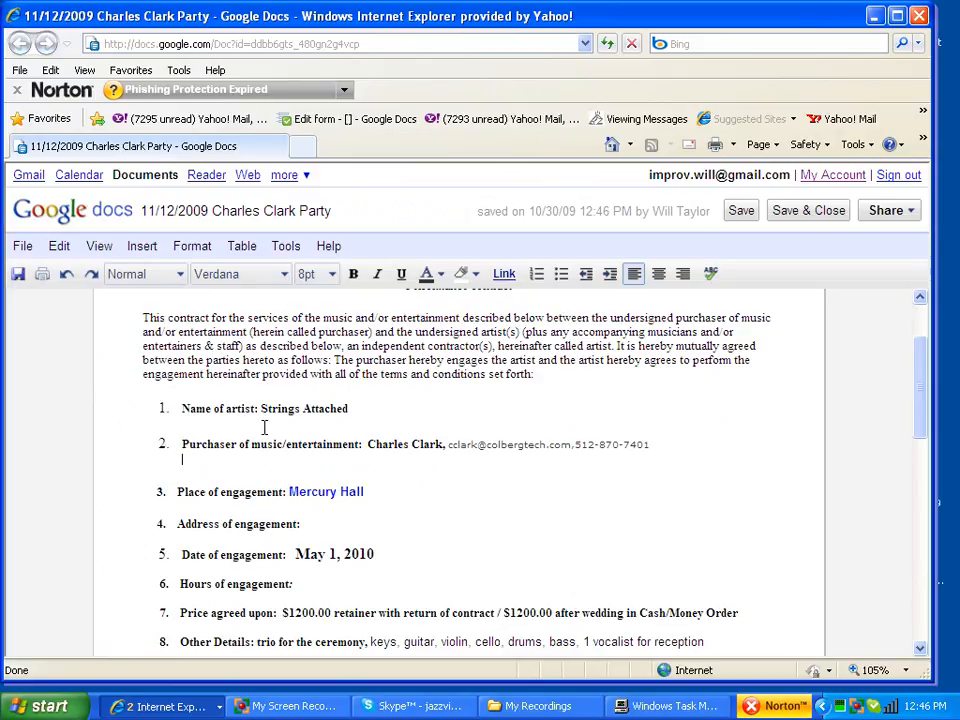
key("BackSpace")
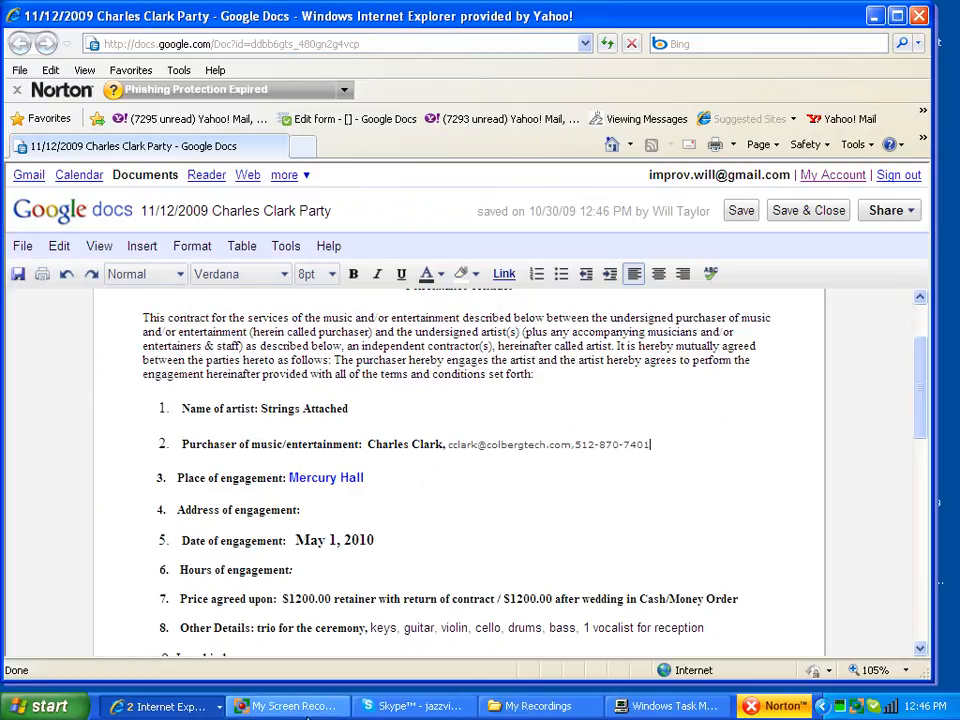
Step: Pause the recorder and open a new browser tab
left_click(287, 706)
left_click(24, 82)
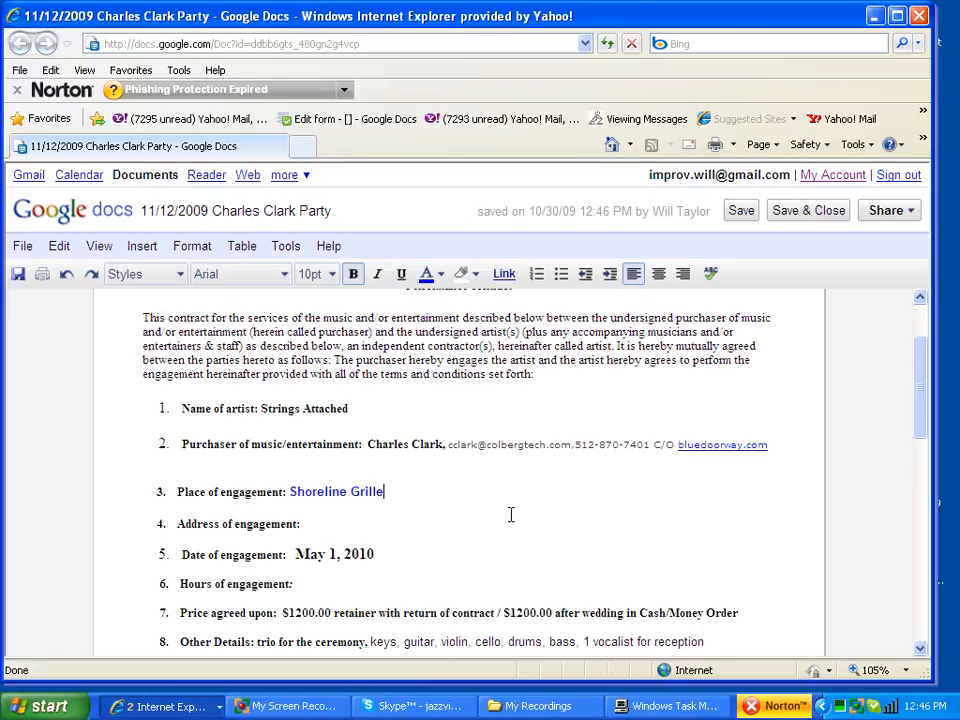
left_click(385, 48)
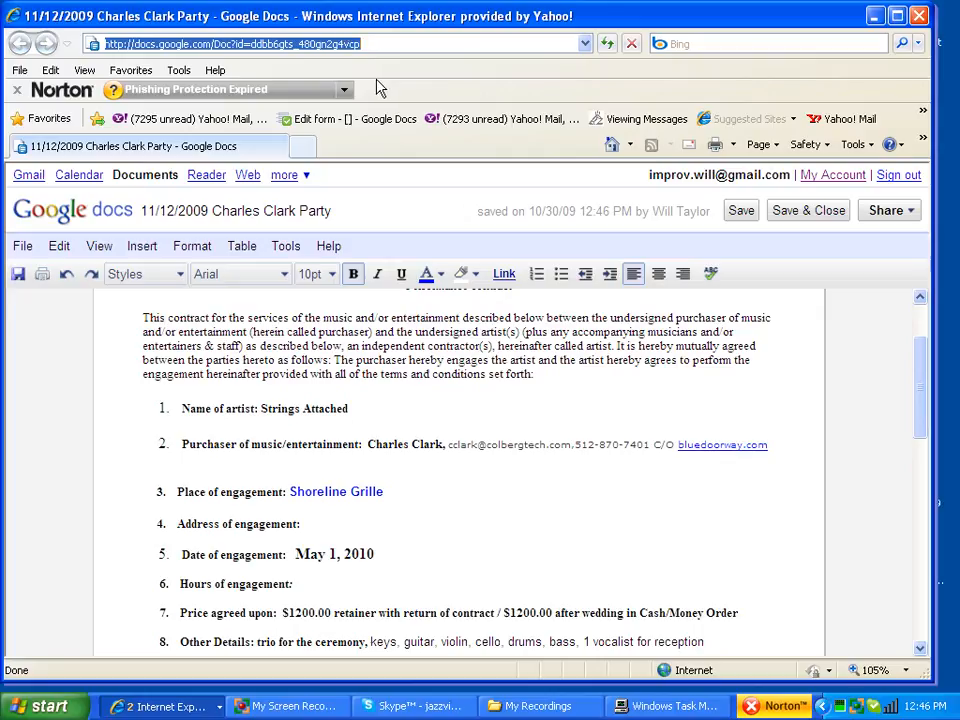
left_click(302, 146)
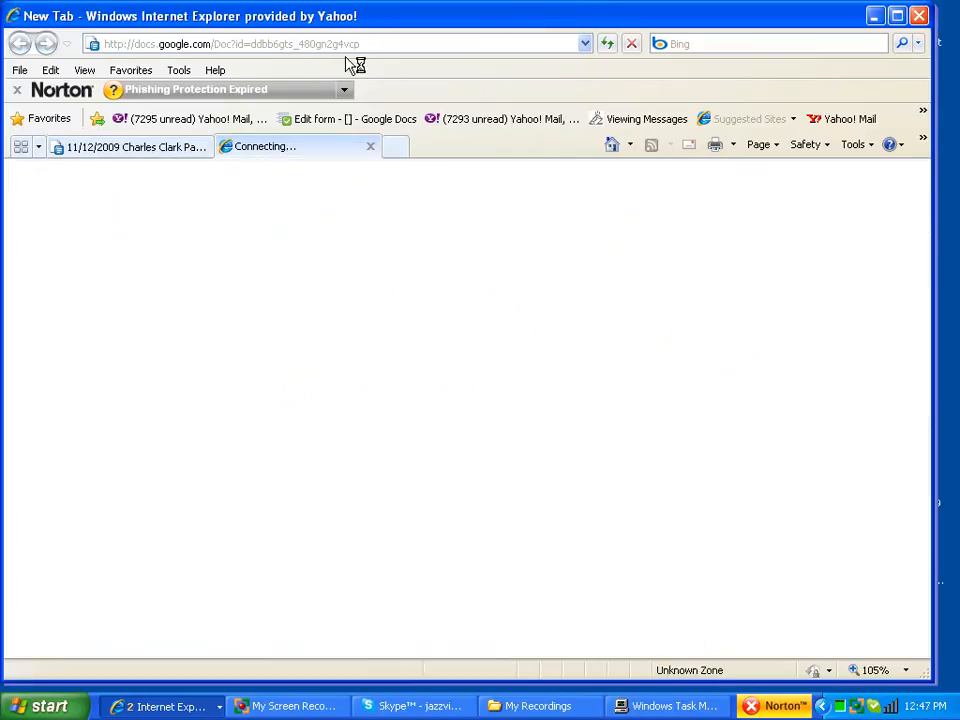
Step: Search Google for 'shoreline grille austin texas' and select the restaurant's street address
type("google")
key("Return")
type("shor")
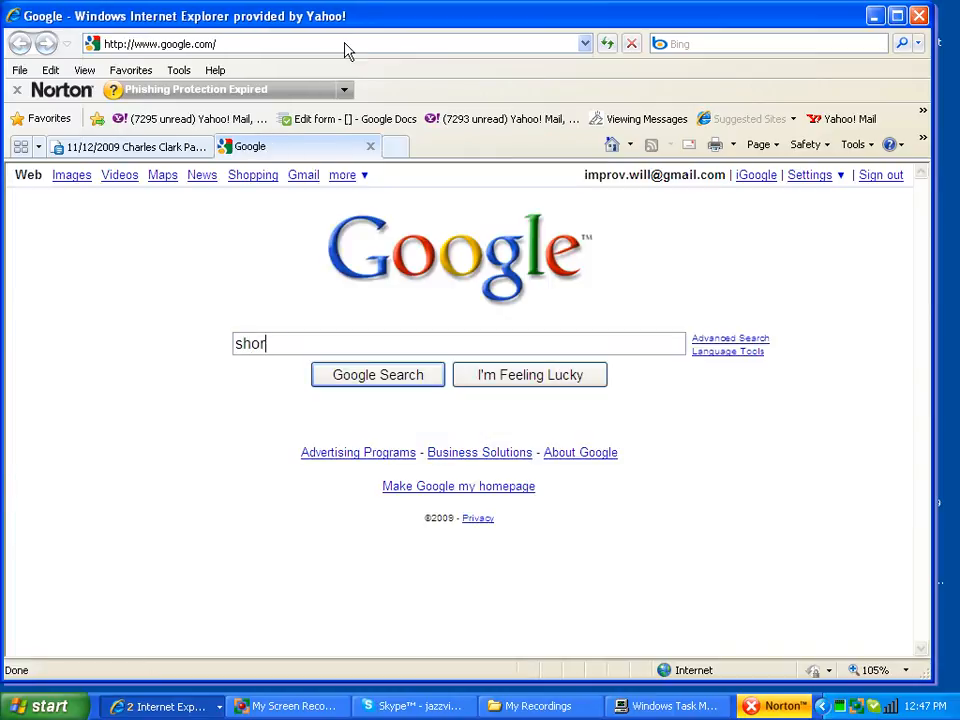
type("eline grille austin texas")
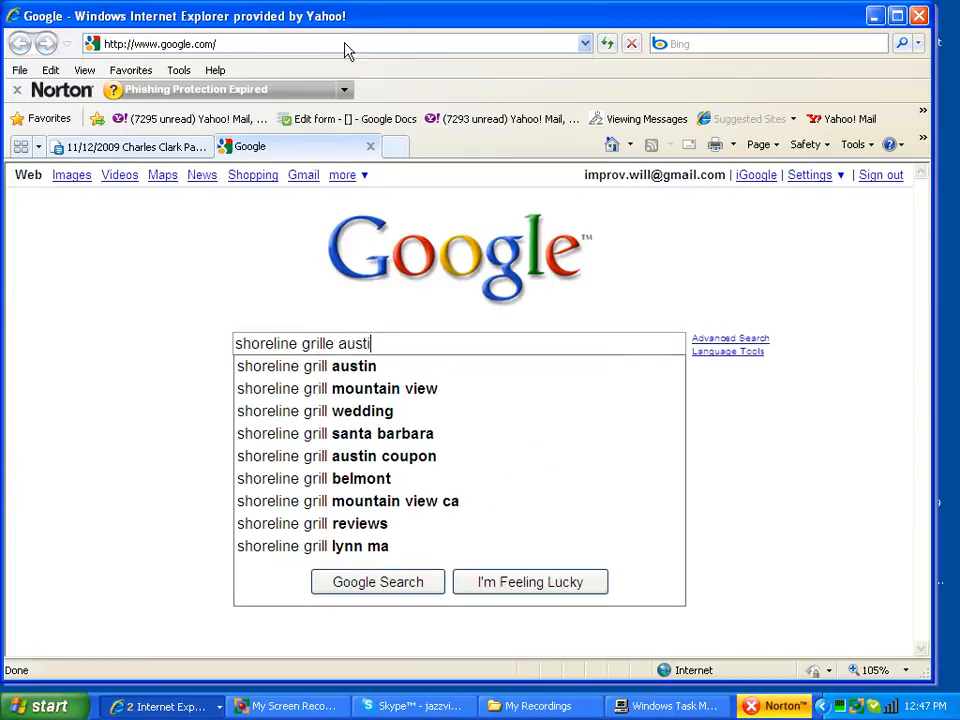
key("Return")
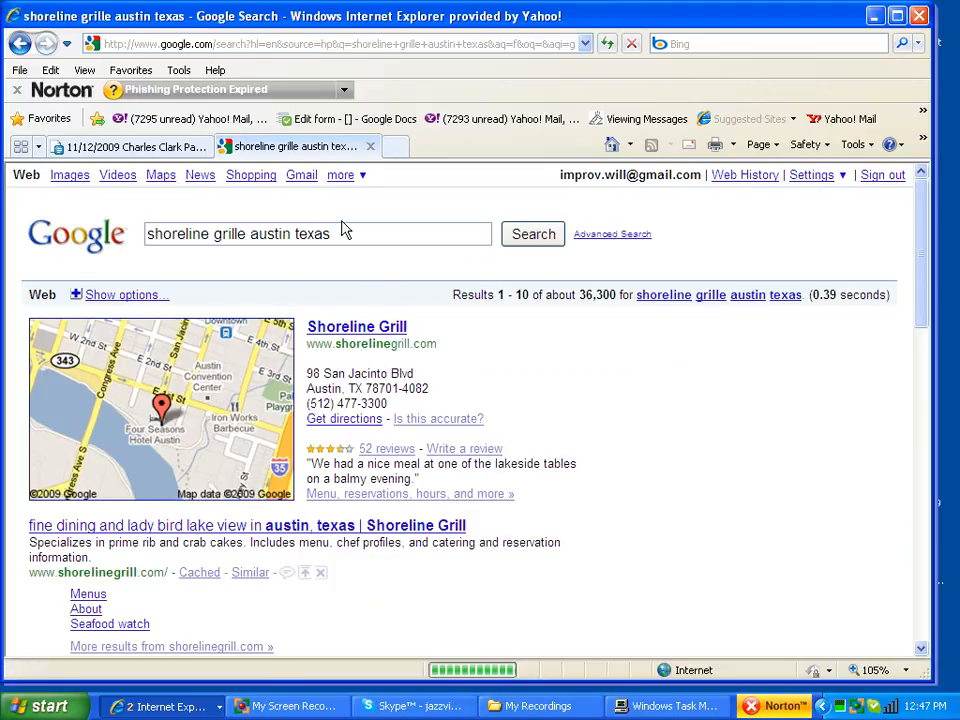
left_click_drag(306, 373, 419, 373)
key("ctrl+c")
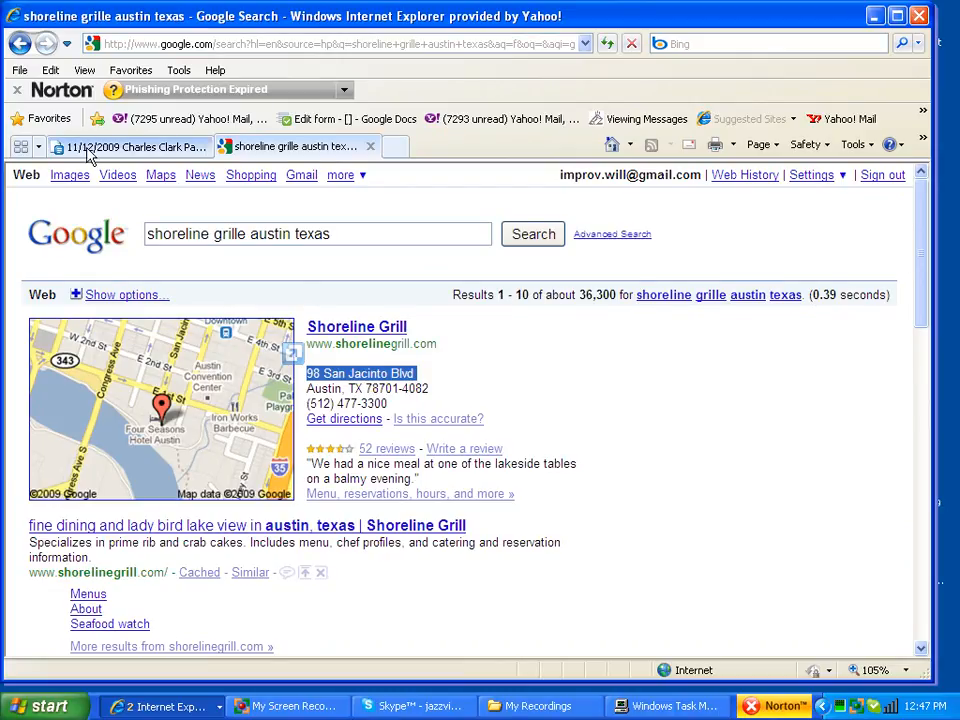
Step: Paste the Shoreline Grille street address plus Austin, TX 78701 into the Place of engagement line
left_click(125, 146)
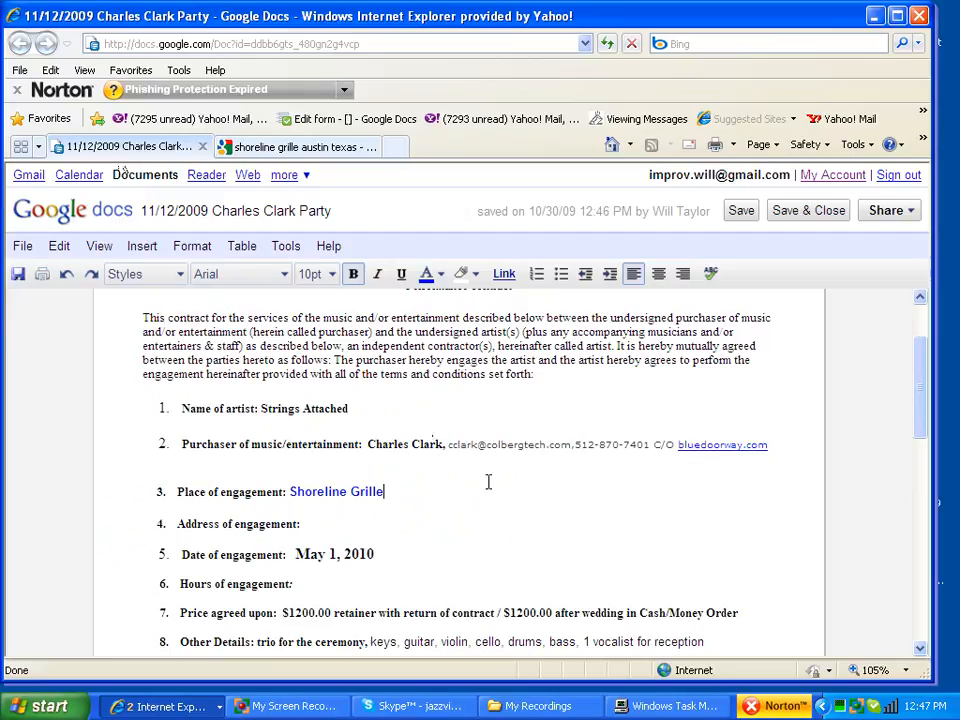
key("ctrl+v")
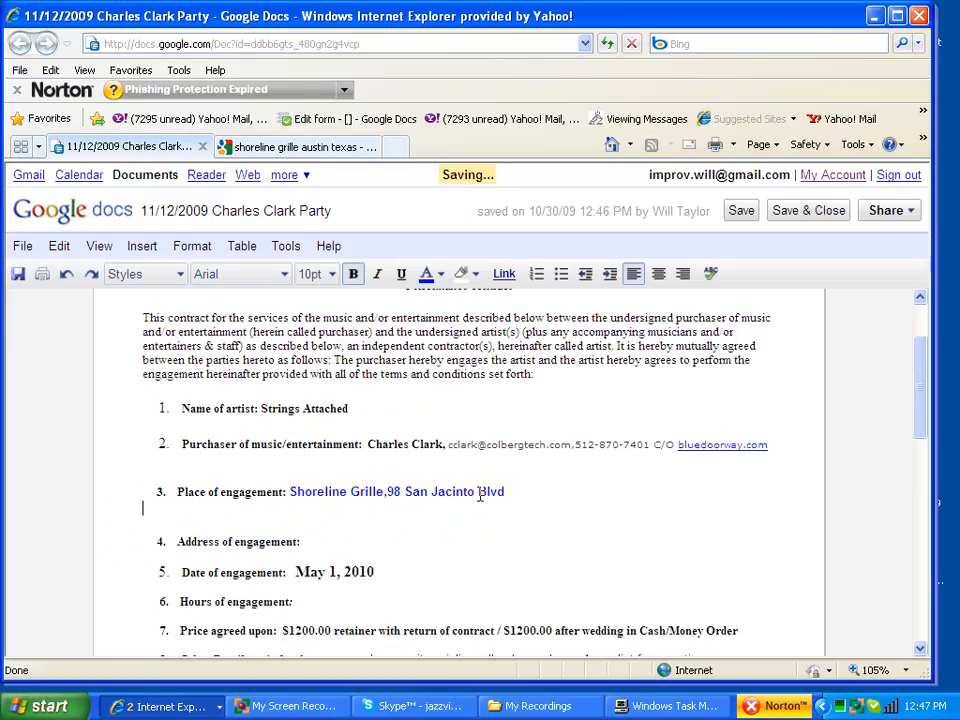
type("78701")
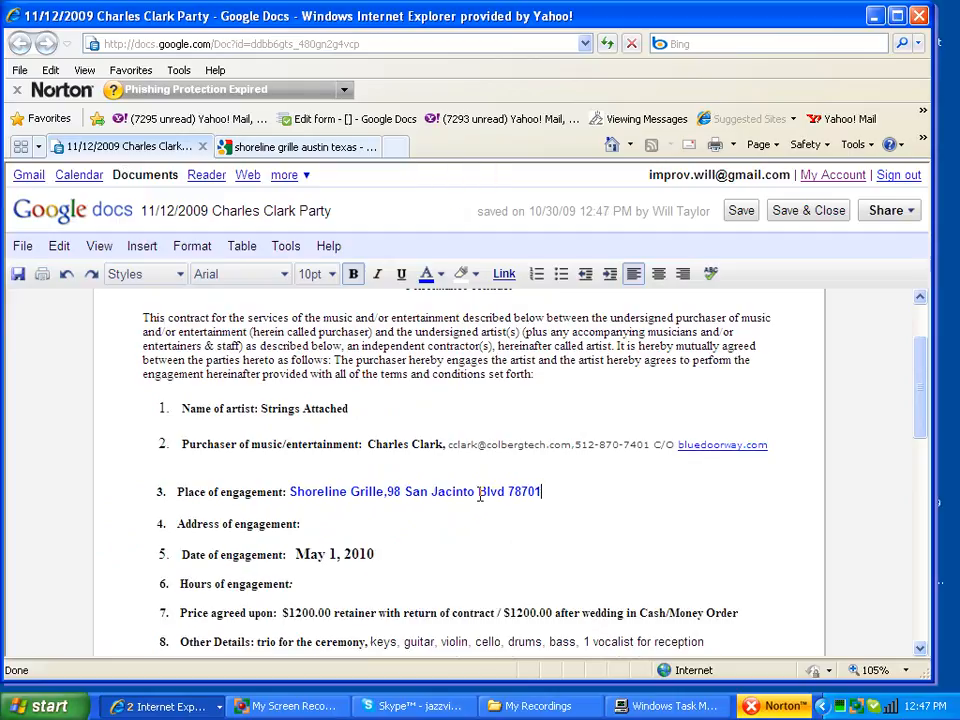
type("austin,")
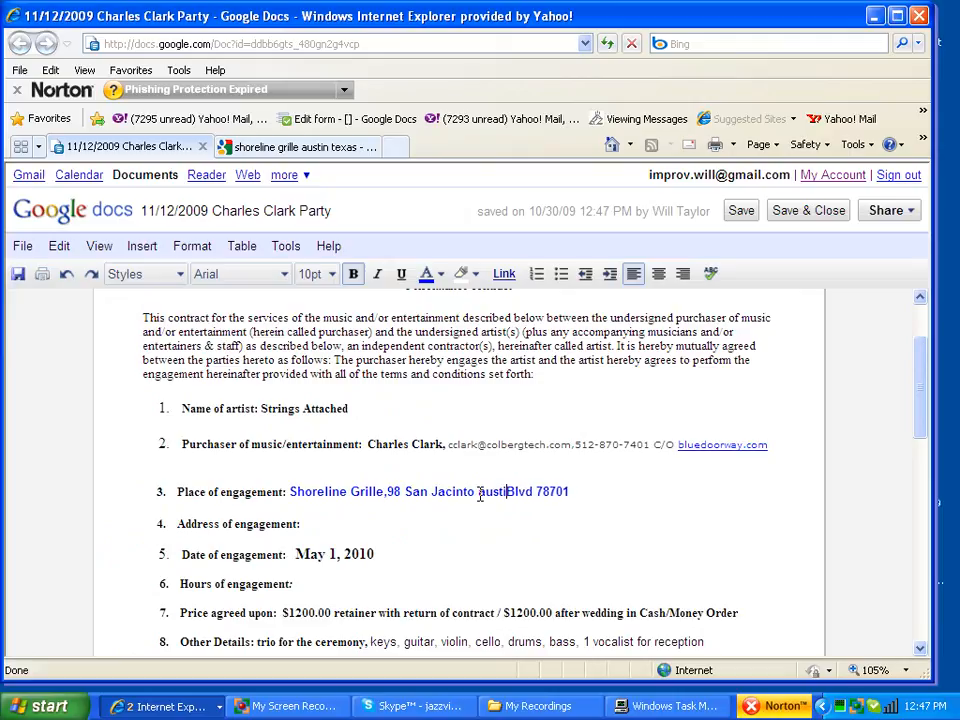
key("BackSpace")
key("BackSpace")
key("BackSpace")
key("BackSpace")
key("BackSpace")
key("BackSpace")
key("BackSpace")
key("BackSpace")
key("BackSpace")
key("BackSpace")
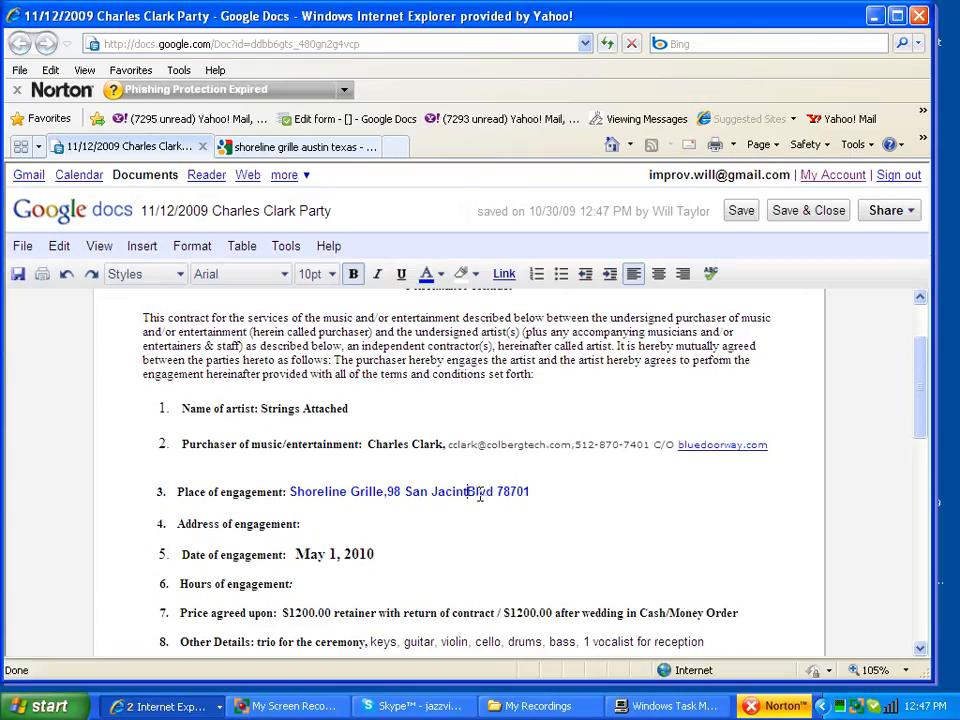
type("o, Austin, TX")
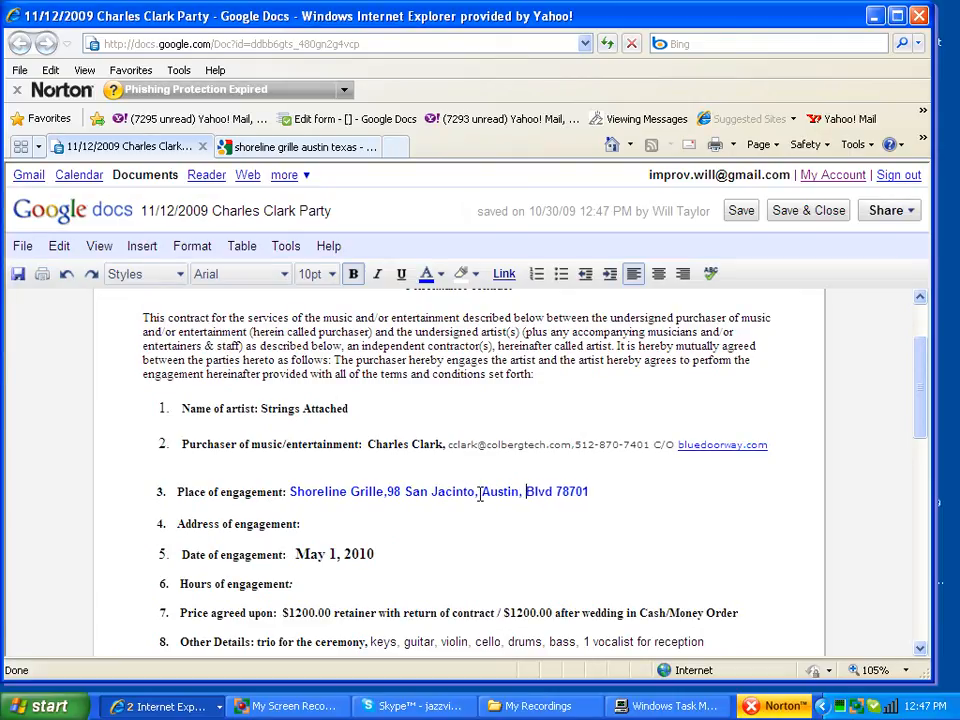
left_click(285, 706)
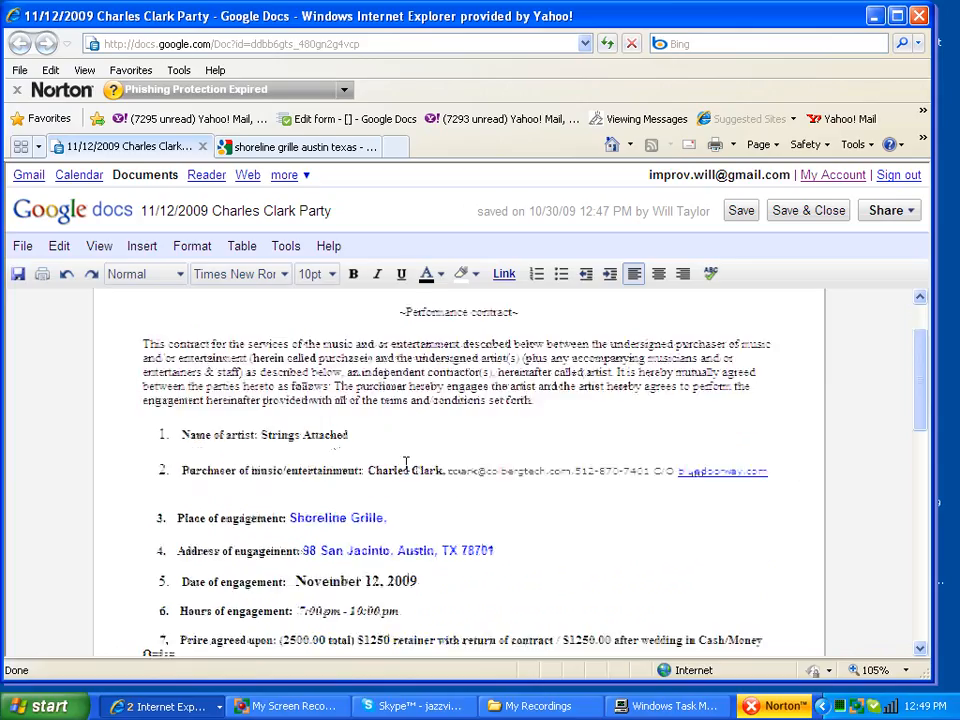
Step: Scroll the contract to review the 98 San Jacinto address, November 12 date, hours and $2500 price
scroll(406, 462, "down", 5)
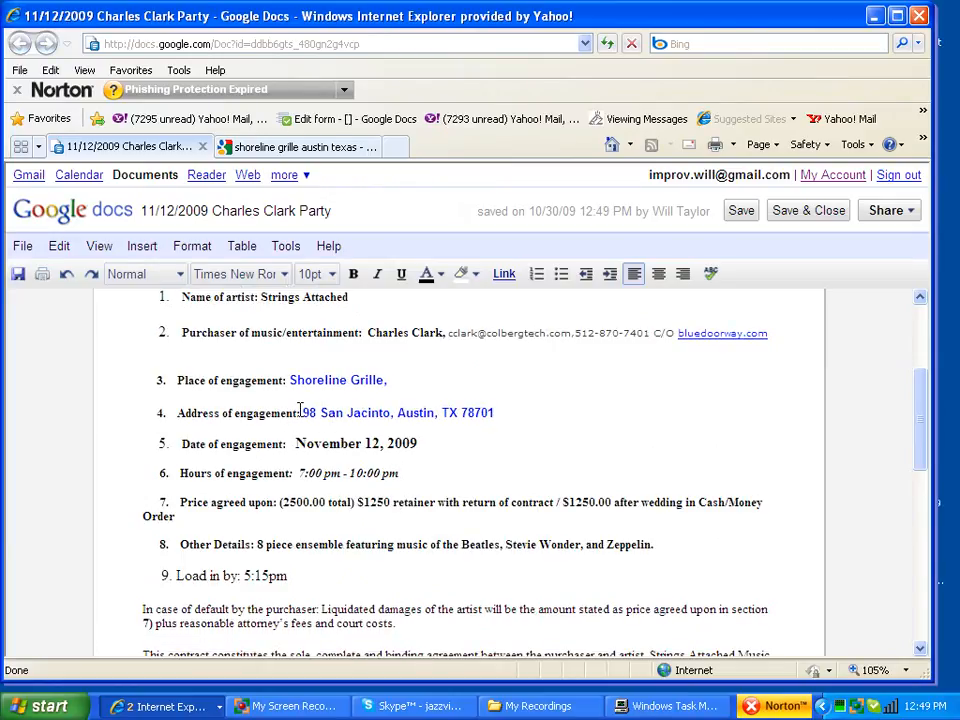
left_click(439, 440)
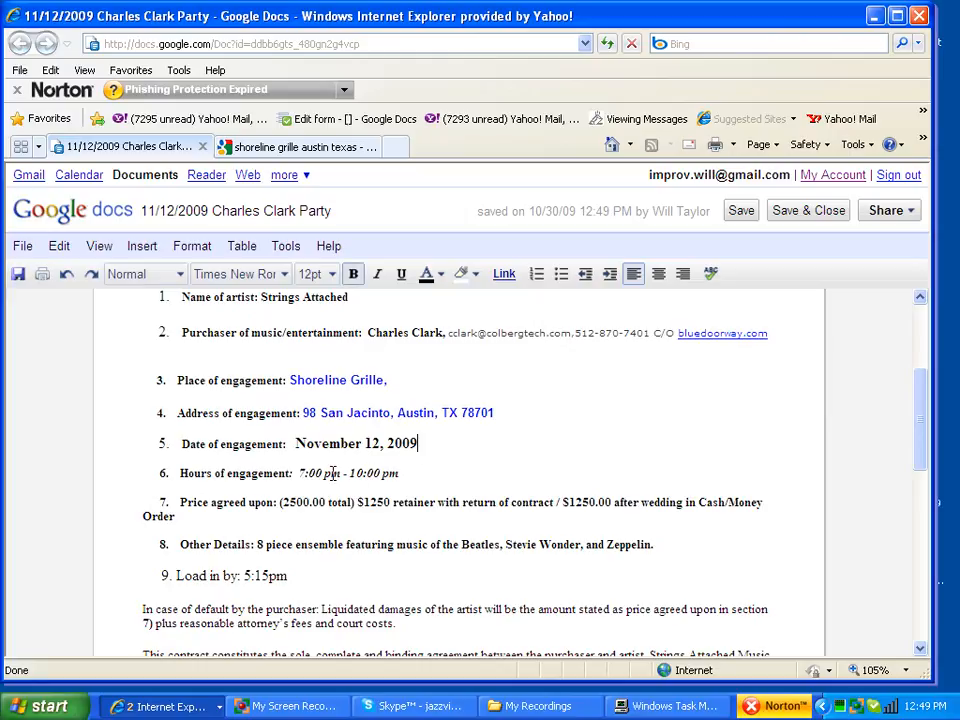
left_click(439, 470)
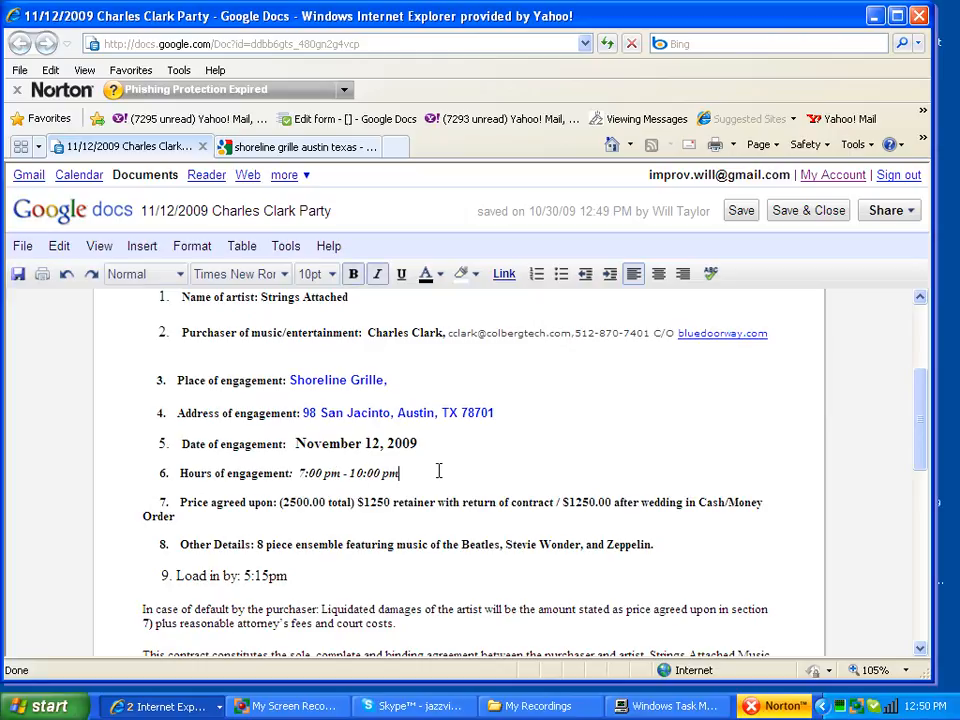
scroll(435, 472, "down", 1)
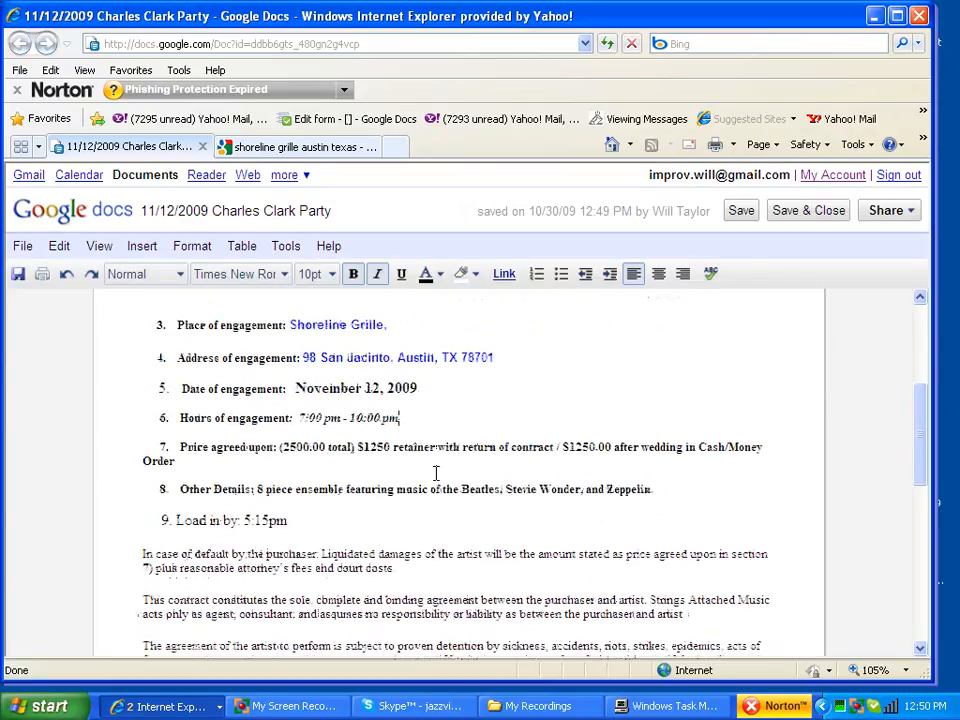
left_click(279, 450)
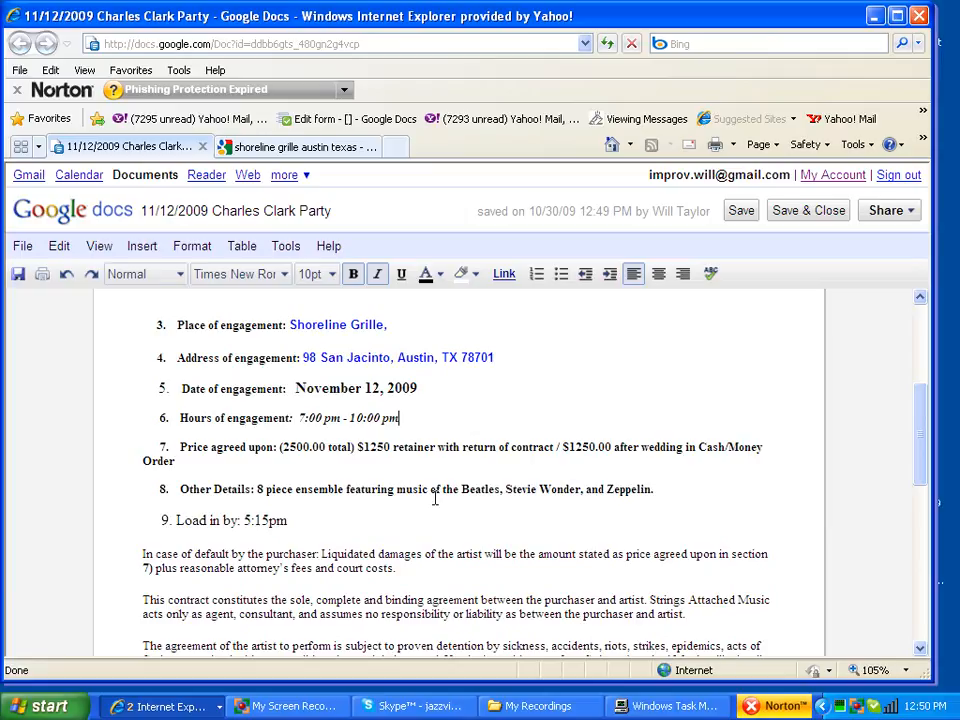
left_click(287, 519)
left_click(208, 520)
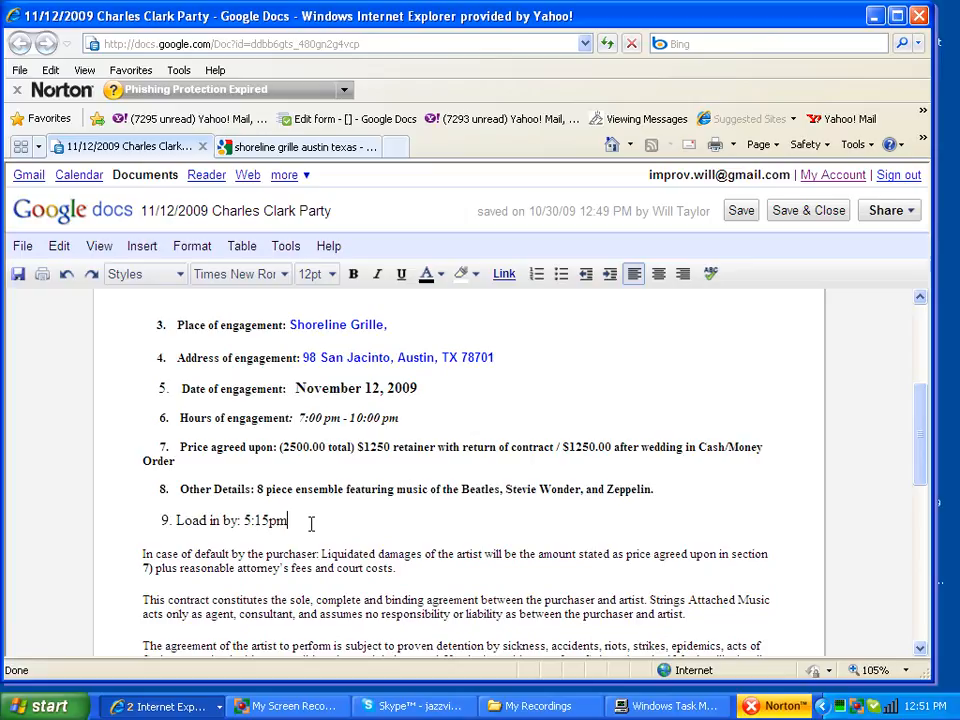
Step: Check the 7:00 start time and the artist's dated signature line, then save the contract
double_click(302, 418)
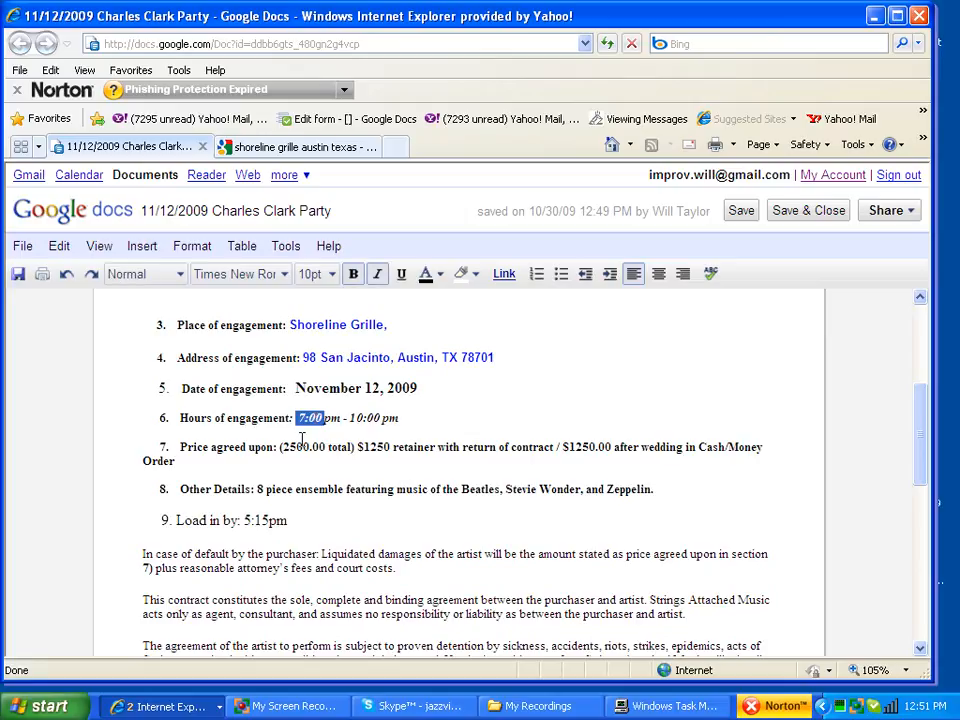
left_click(301, 520)
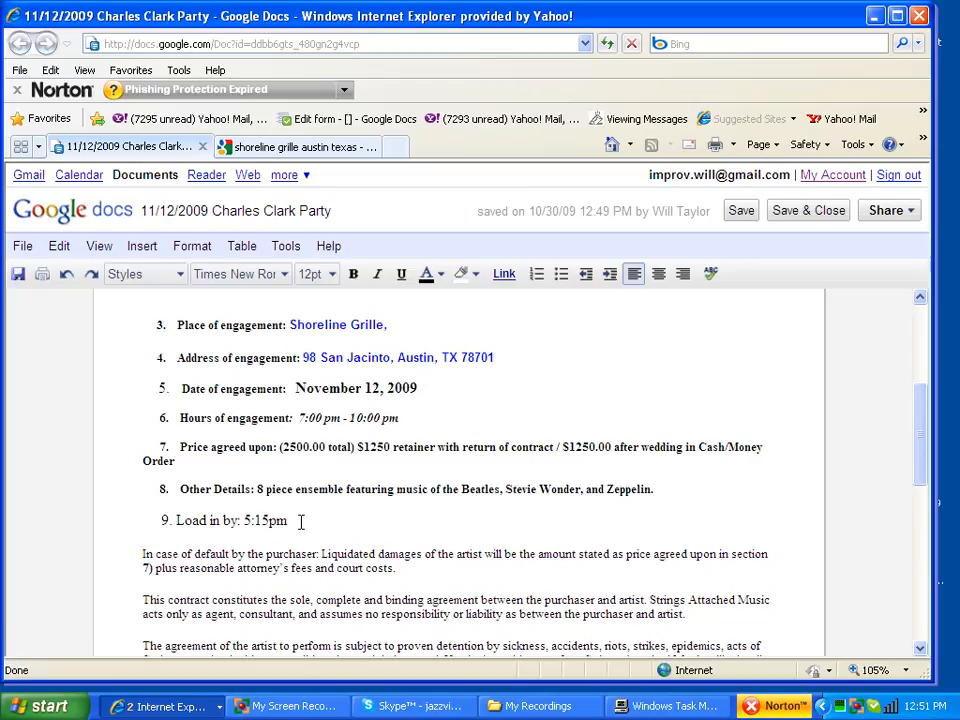
scroll(301, 520, "down", 5)
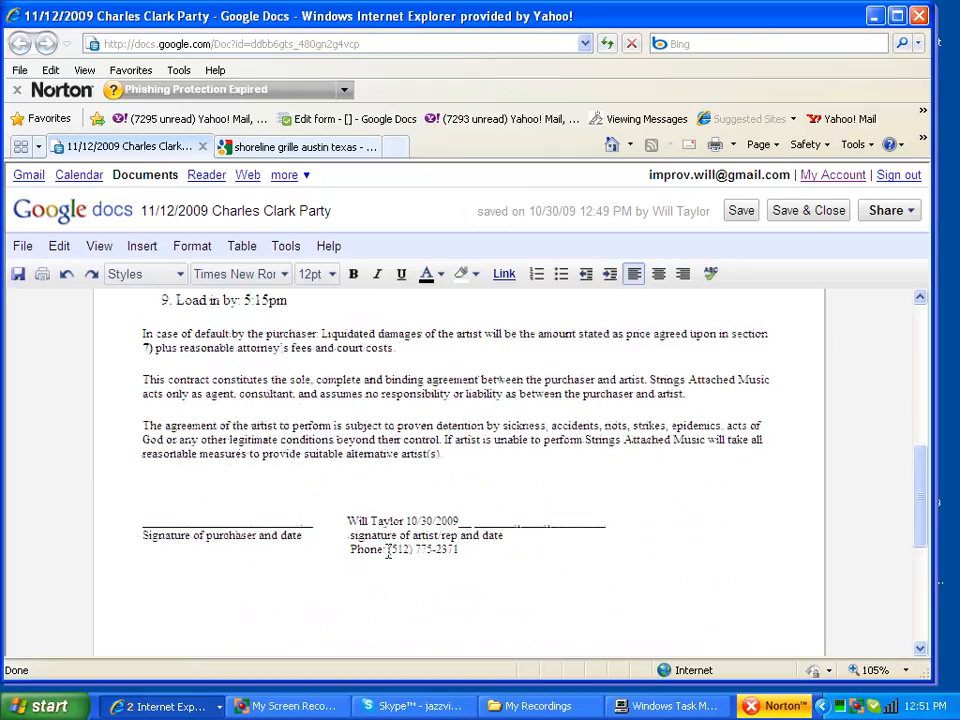
left_click(404, 520)
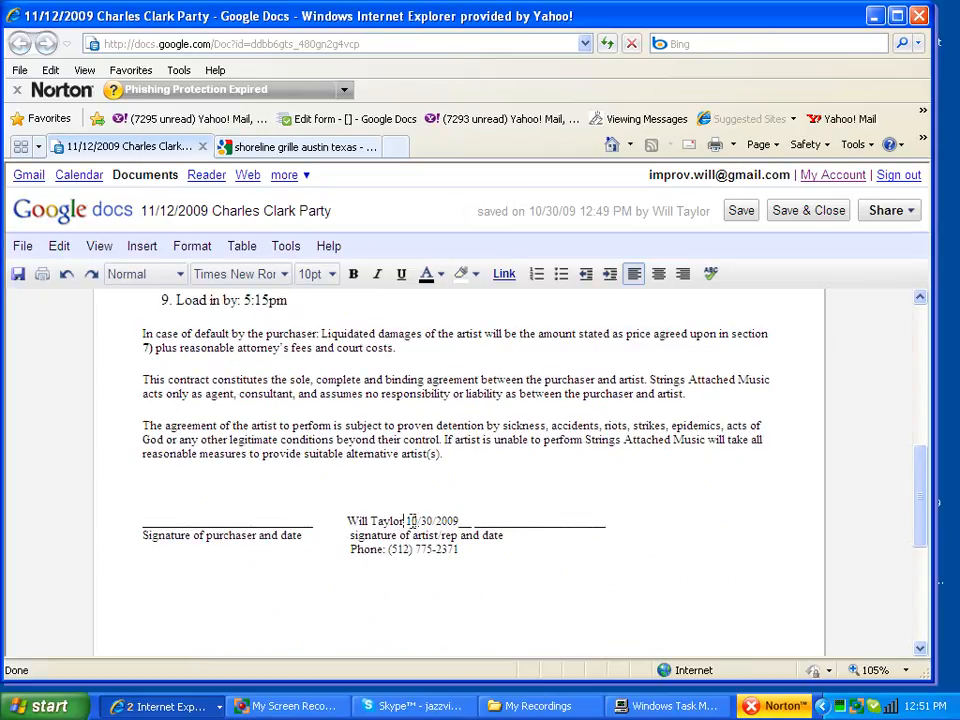
left_click_drag(407, 521, 462, 521)
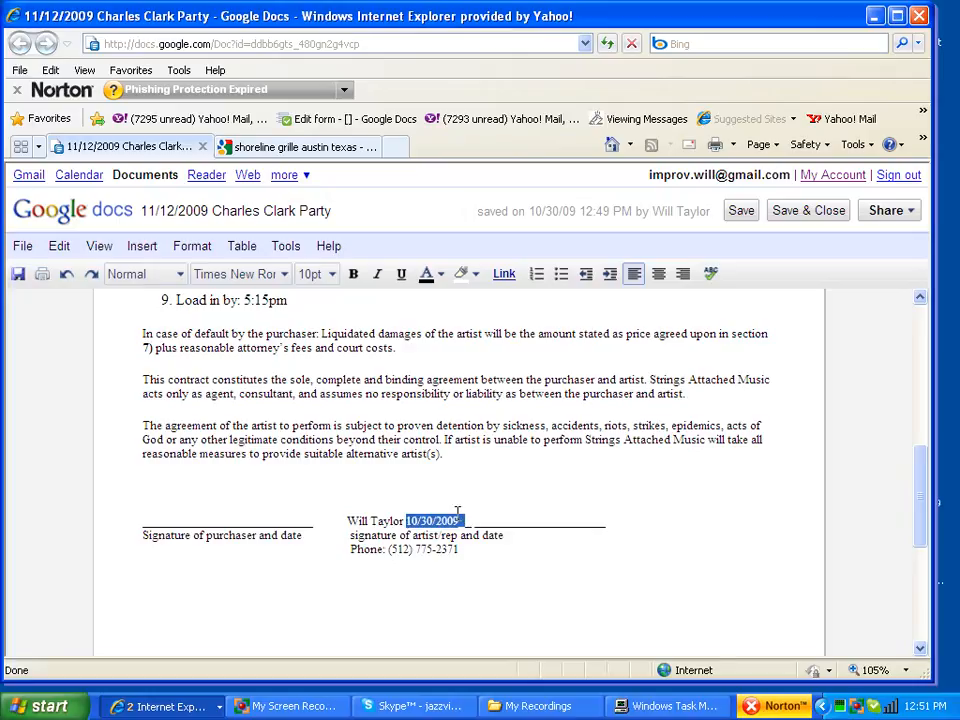
scroll(457, 513, "down", 2)
scroll(457, 513, "up", 15)
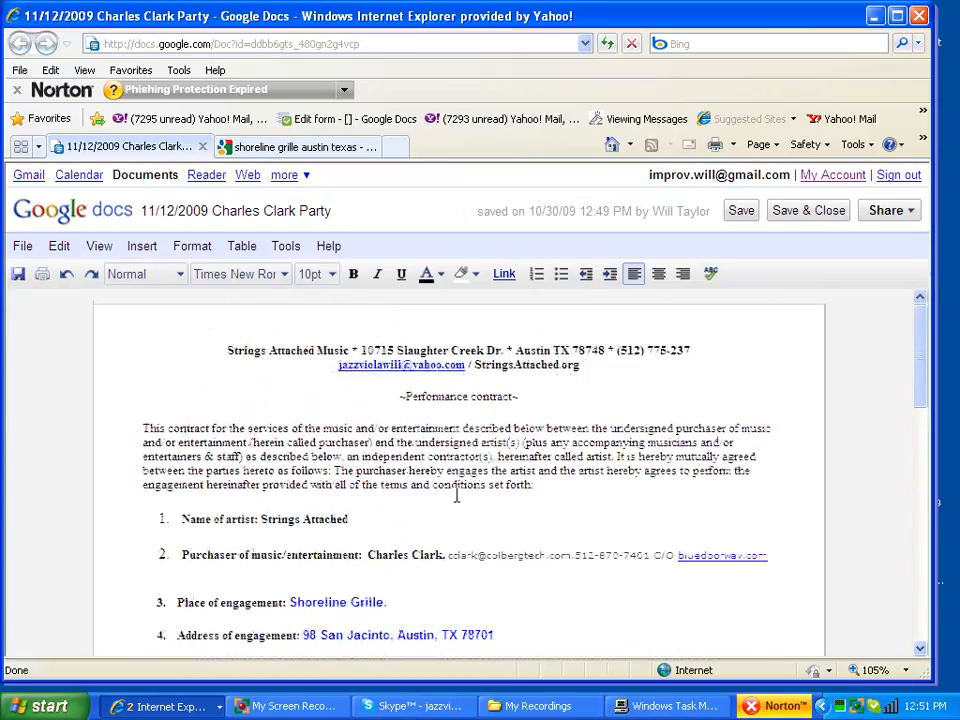
left_click(745, 214)
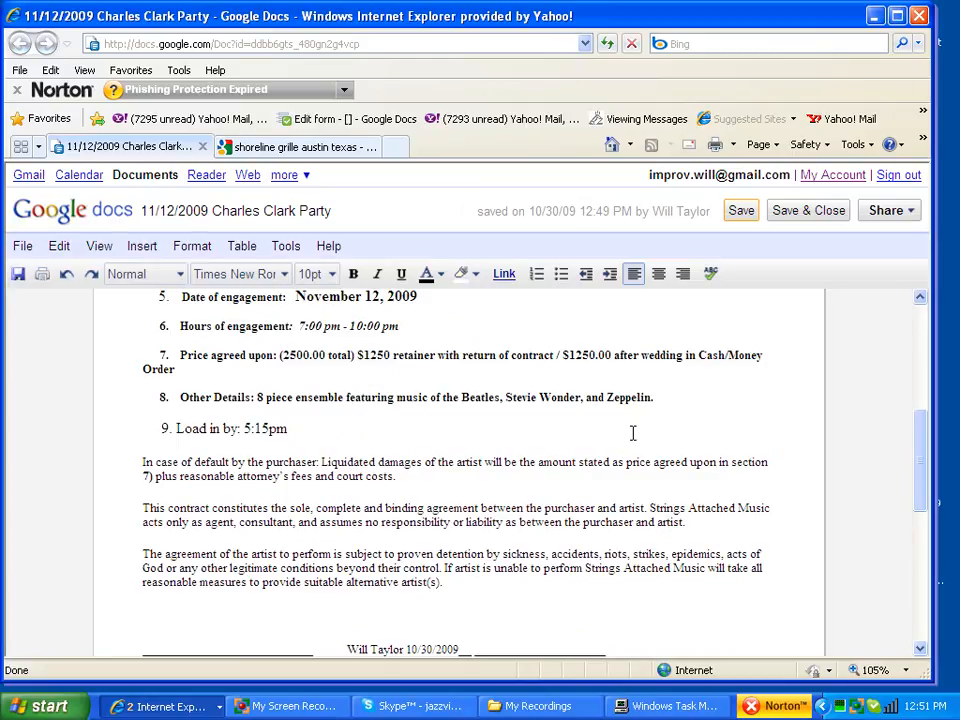
scroll(500, 430, "up", 5)
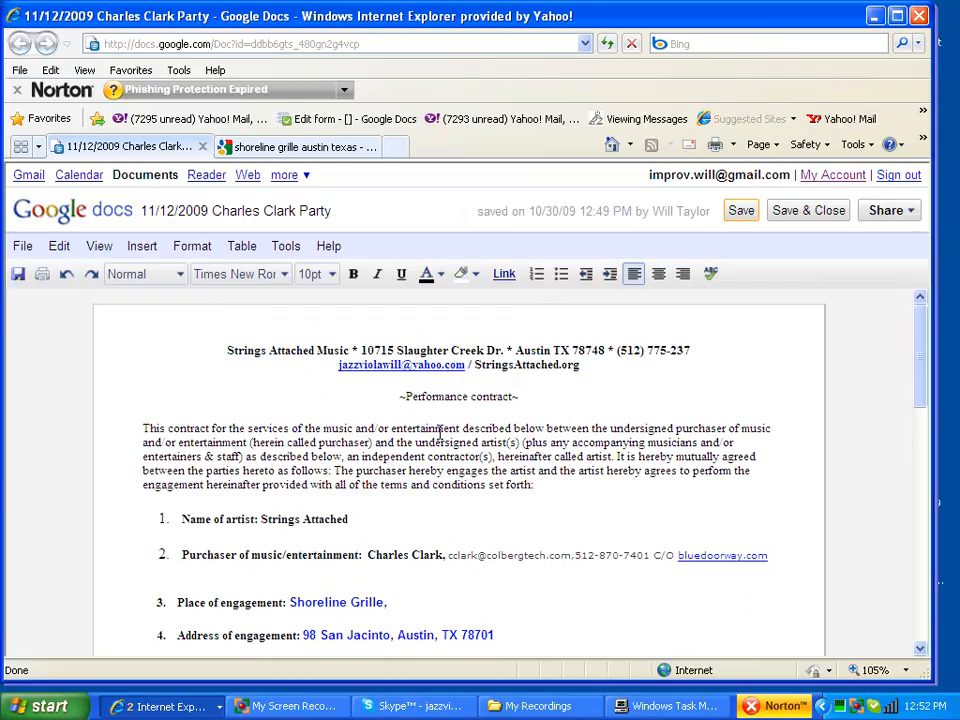
Step: Turn on link sharing with both view and edit allowed, select the share link, and save
scroll(440, 432, "down", 5)
scroll(439, 435, "down", 3)
scroll(439, 435, "up", 4)
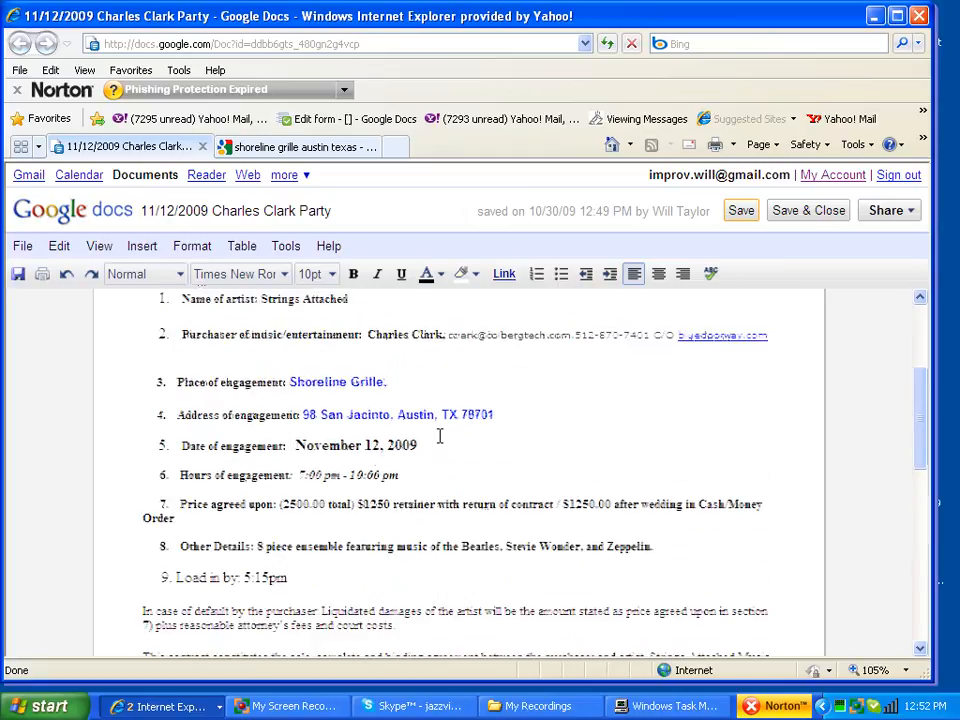
scroll(439, 435, "up", 1)
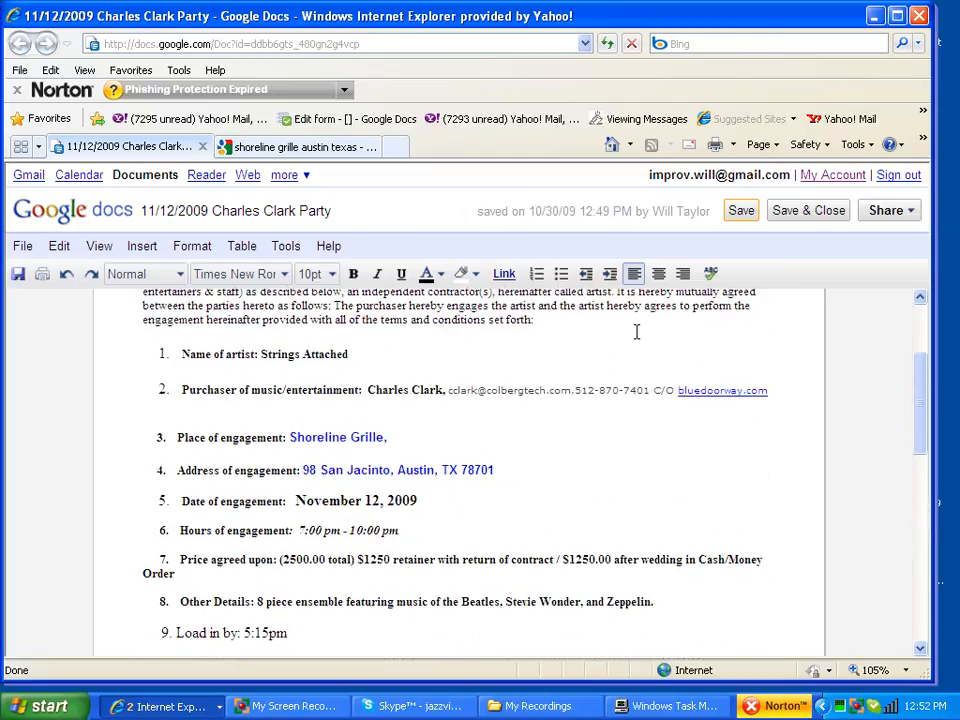
left_click(880, 212)
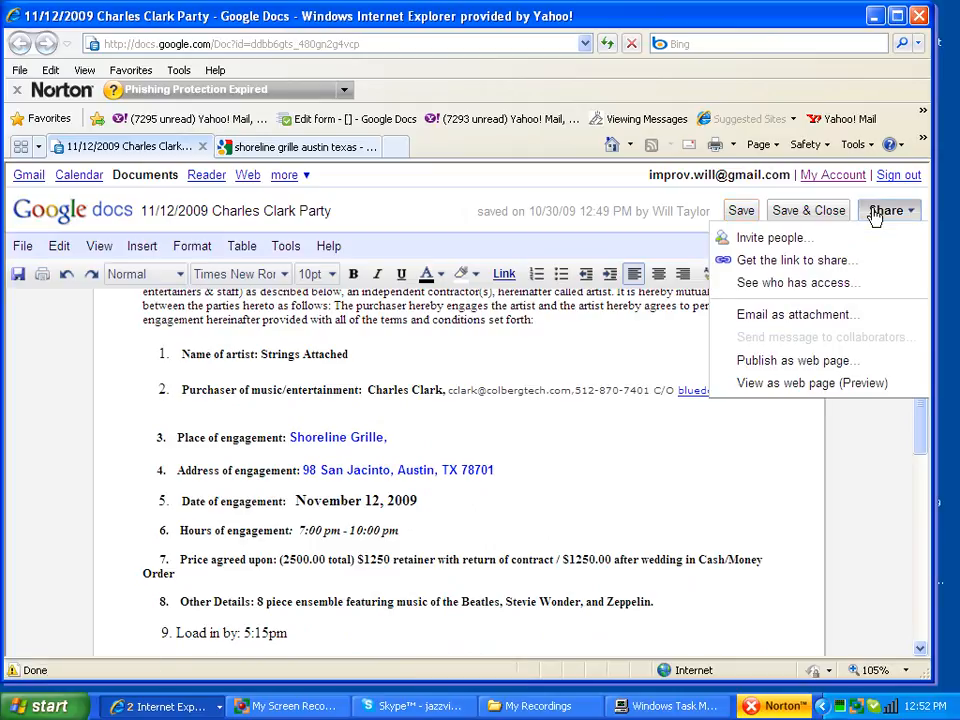
left_click(790, 262)
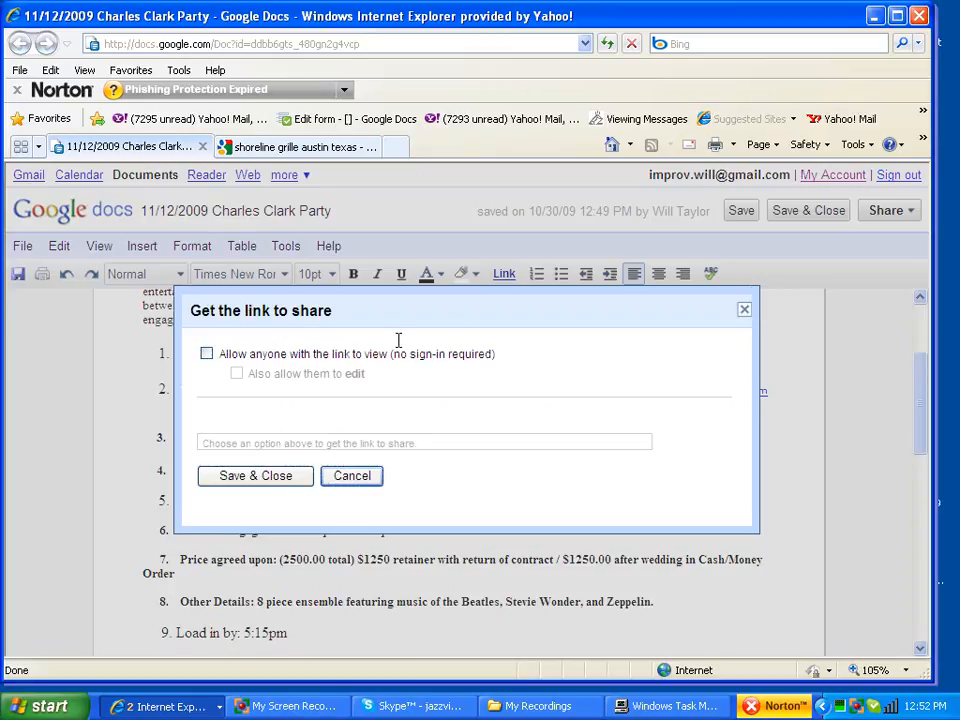
left_click(207, 355)
left_click(237, 374)
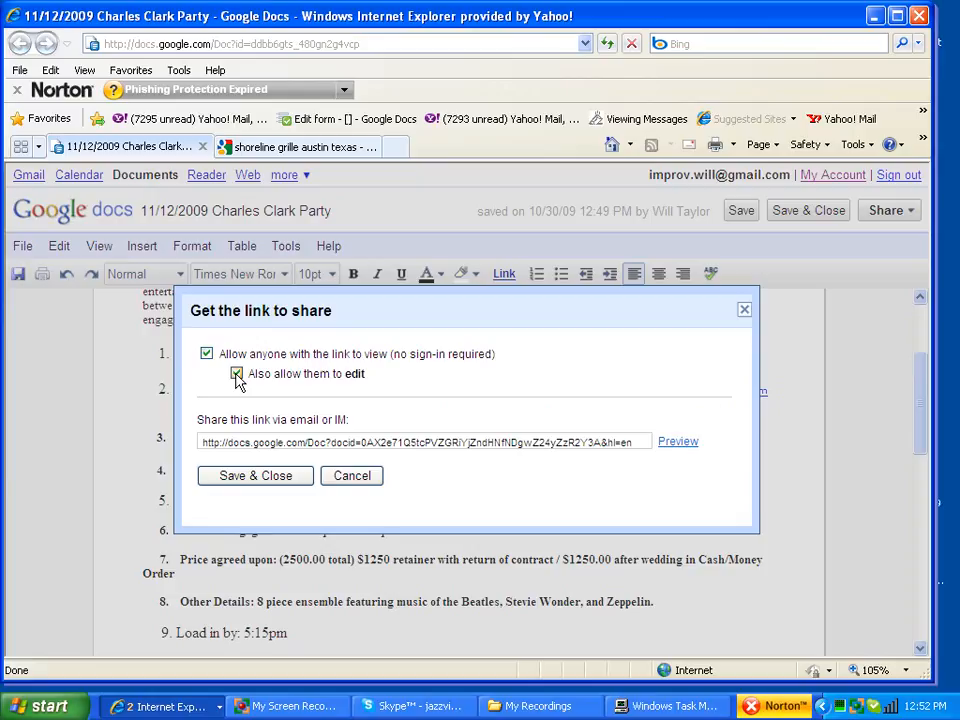
left_click(268, 442)
key("ctrl+c")
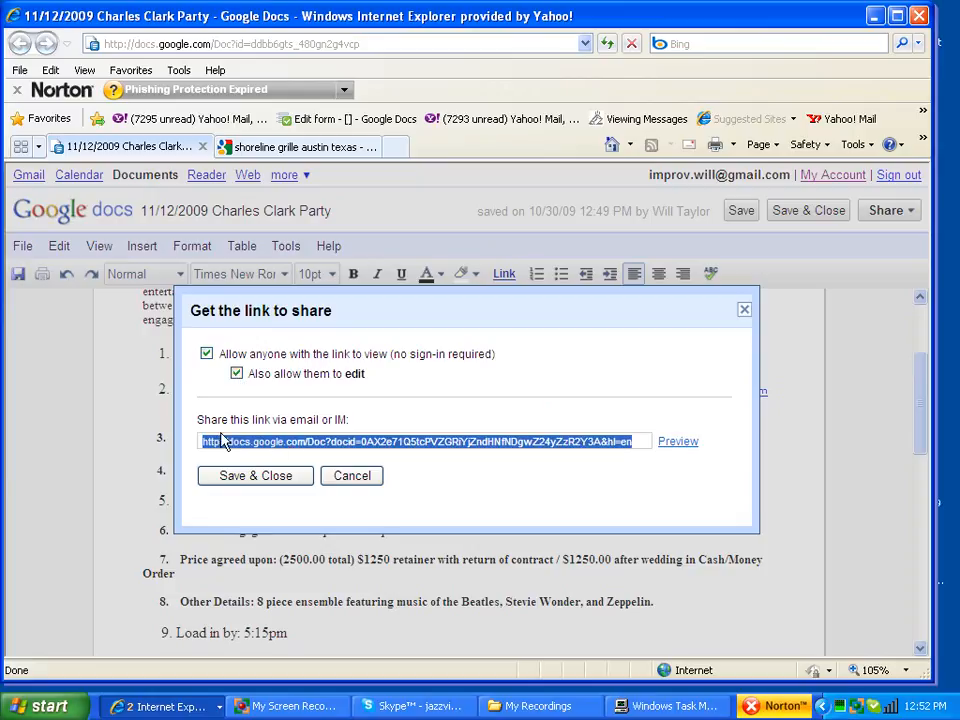
left_click(276, 478)
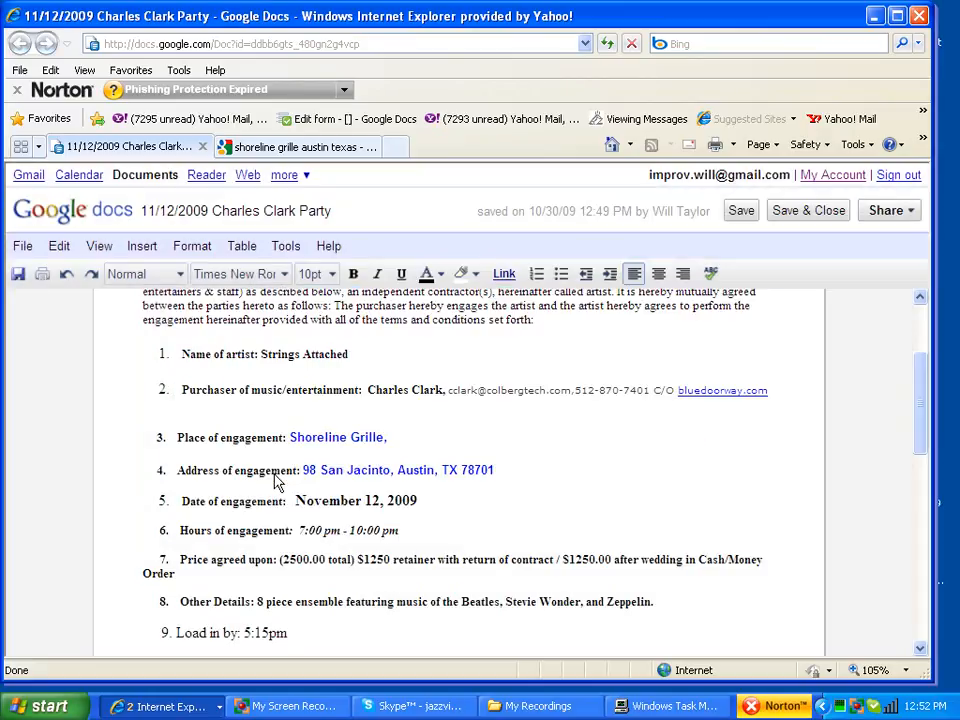
scroll(551, 454, "up", 2)
scroll(469, 443, "up", 1)
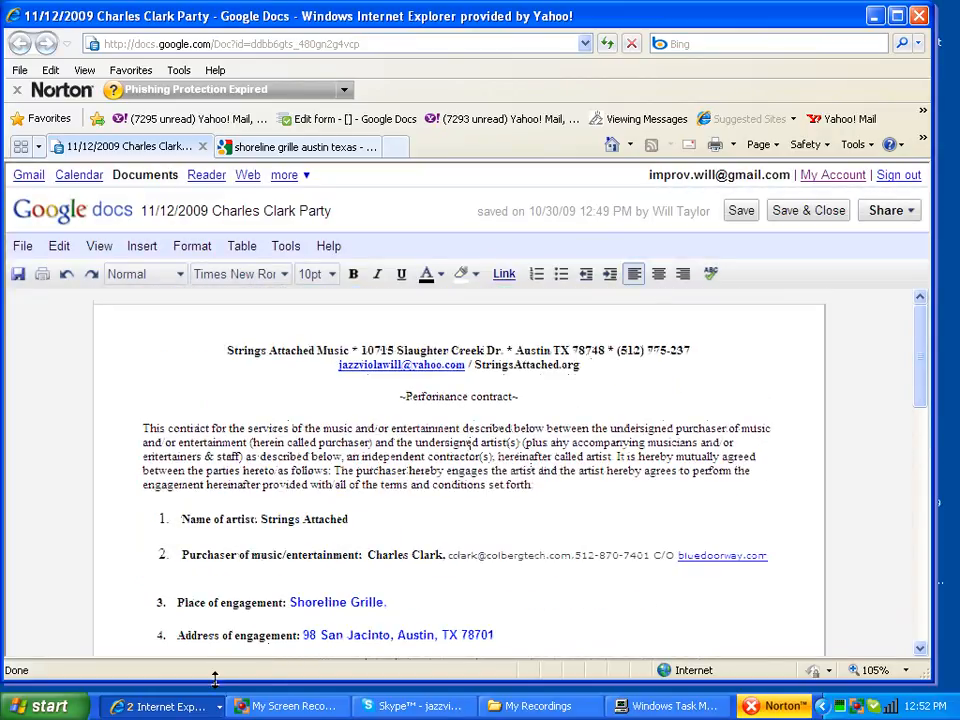
Step: In Yahoo Mail, start a reply reading "Here's your contract" with the venue address pasted below
left_click(165, 706)
left_click(165, 684)
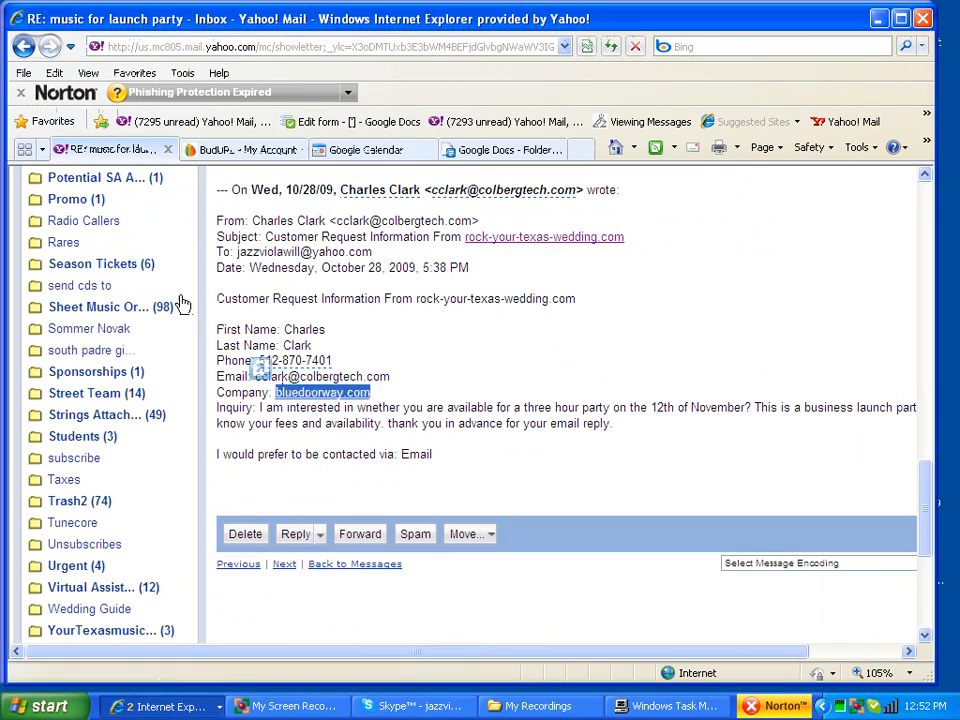
scroll(432, 302, "up", 4)
scroll(432, 302, "up", 10)
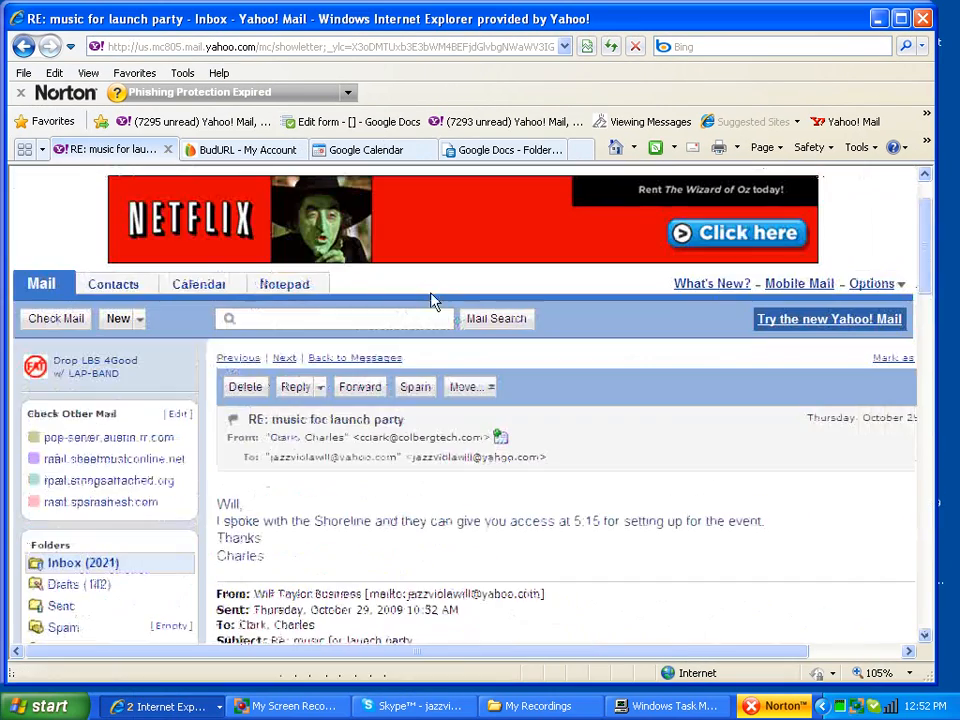
left_click(296, 387)
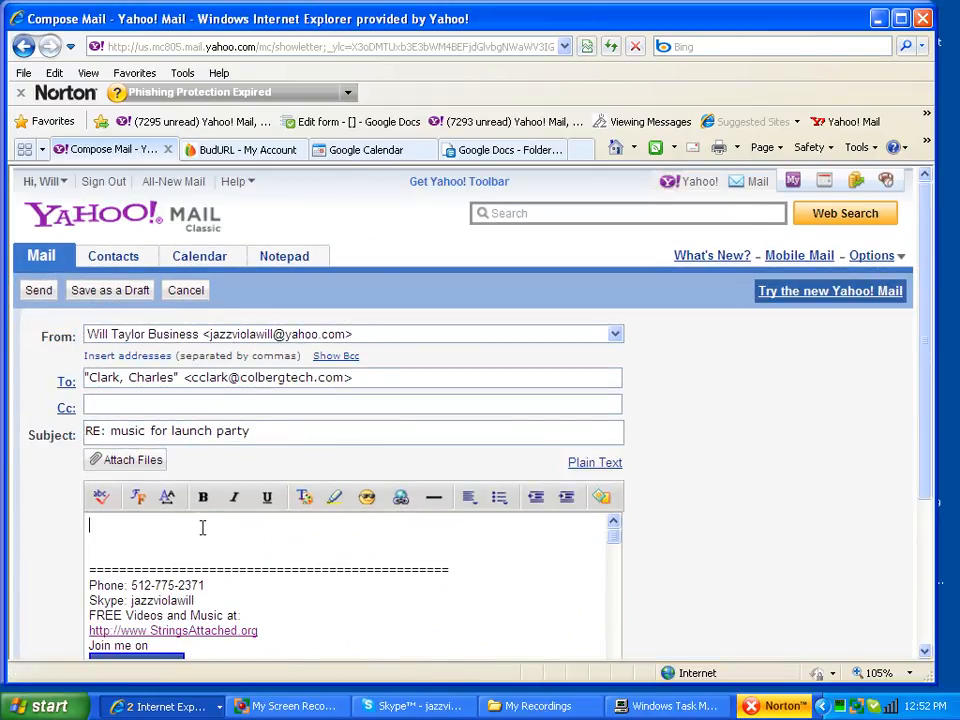
type("Here's ")
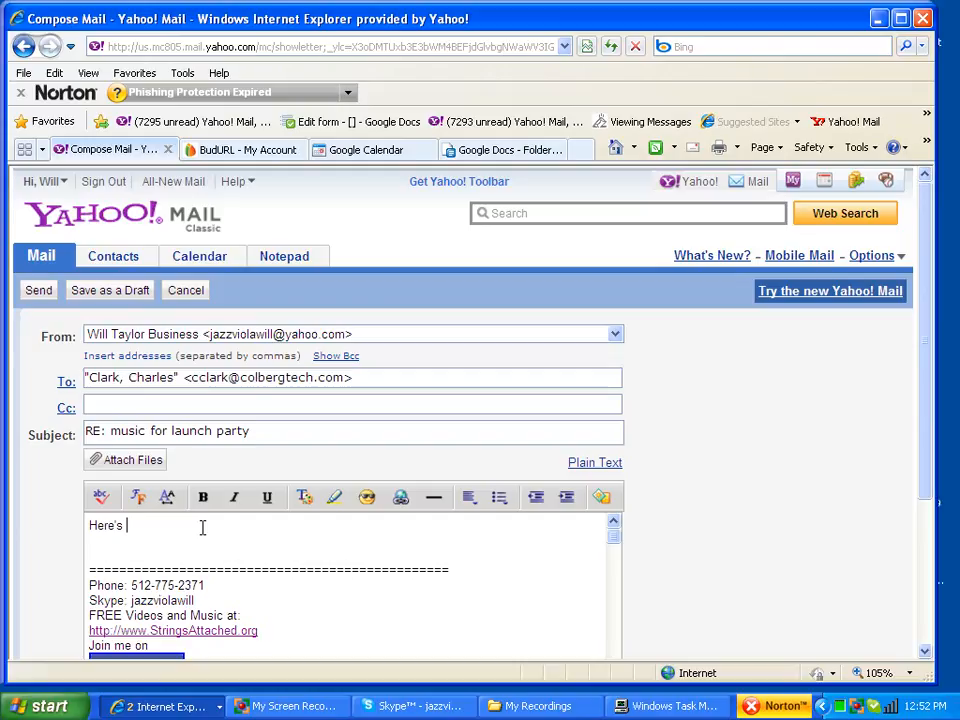
type("your contract")
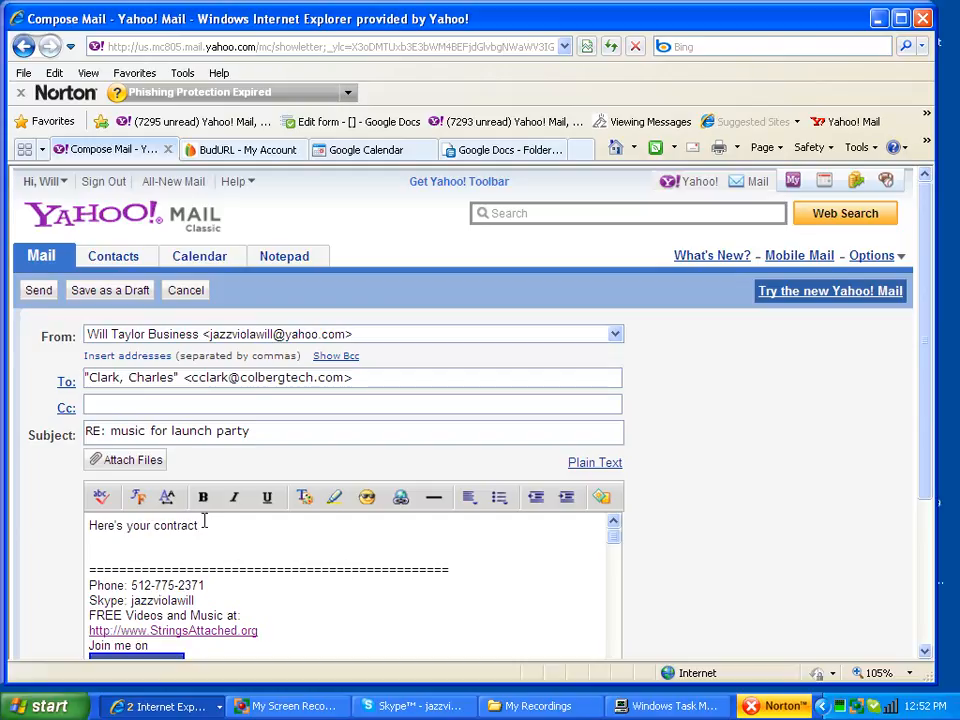
key("Return")
key("Return")
type("98 San Jacinto, Austin, TX 78701")
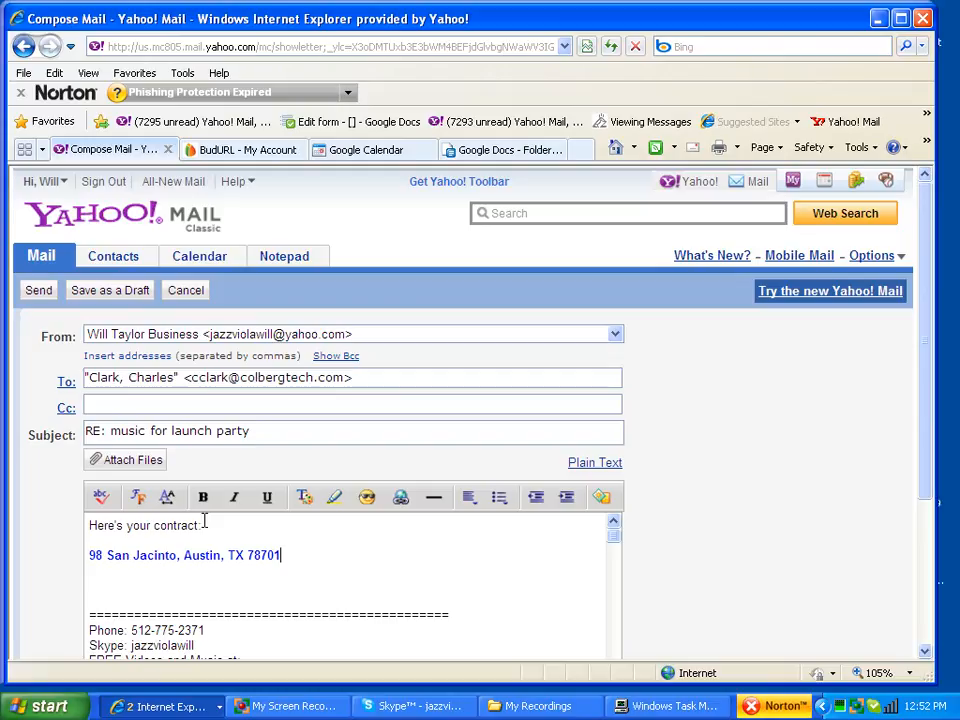
left_click(165, 706)
left_click(200, 653)
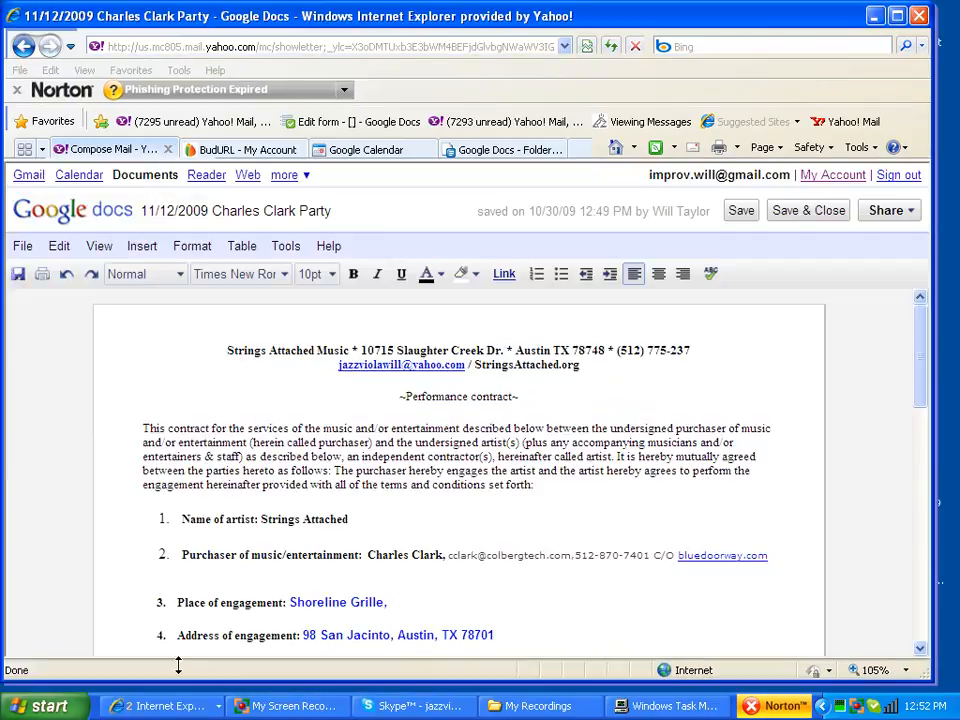
left_click(888, 210)
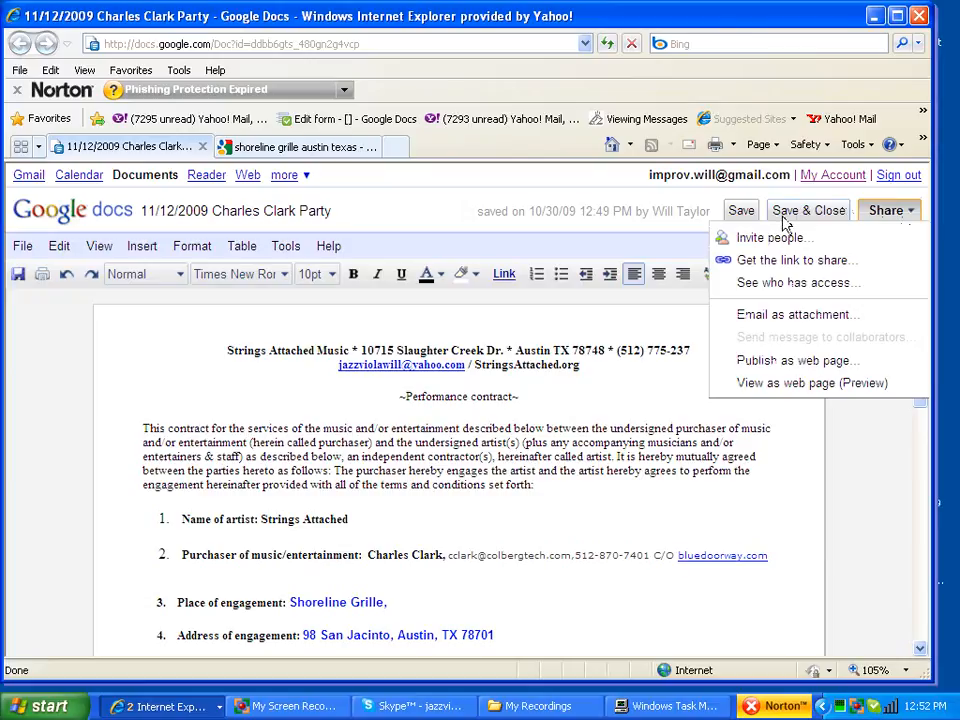
left_click(776, 262)
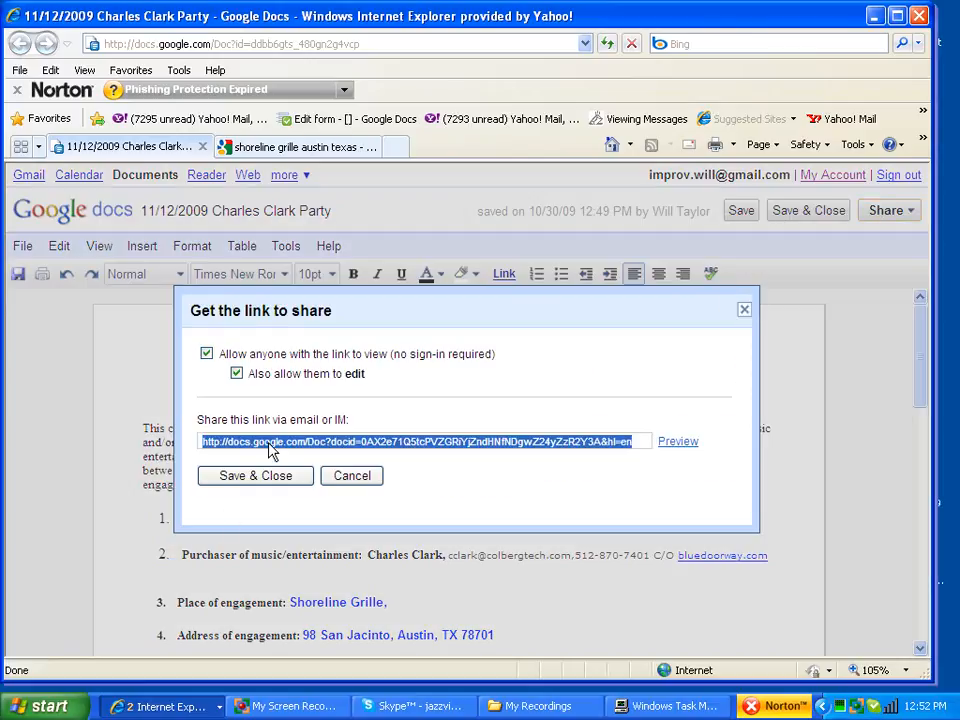
left_click(268, 476)
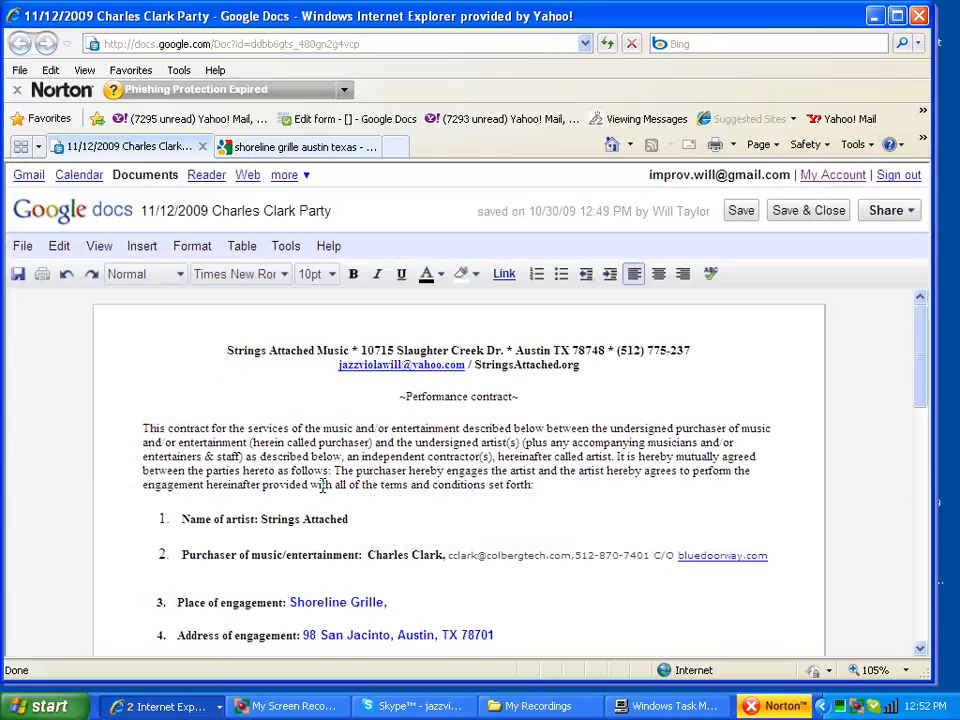
left_click(150, 706)
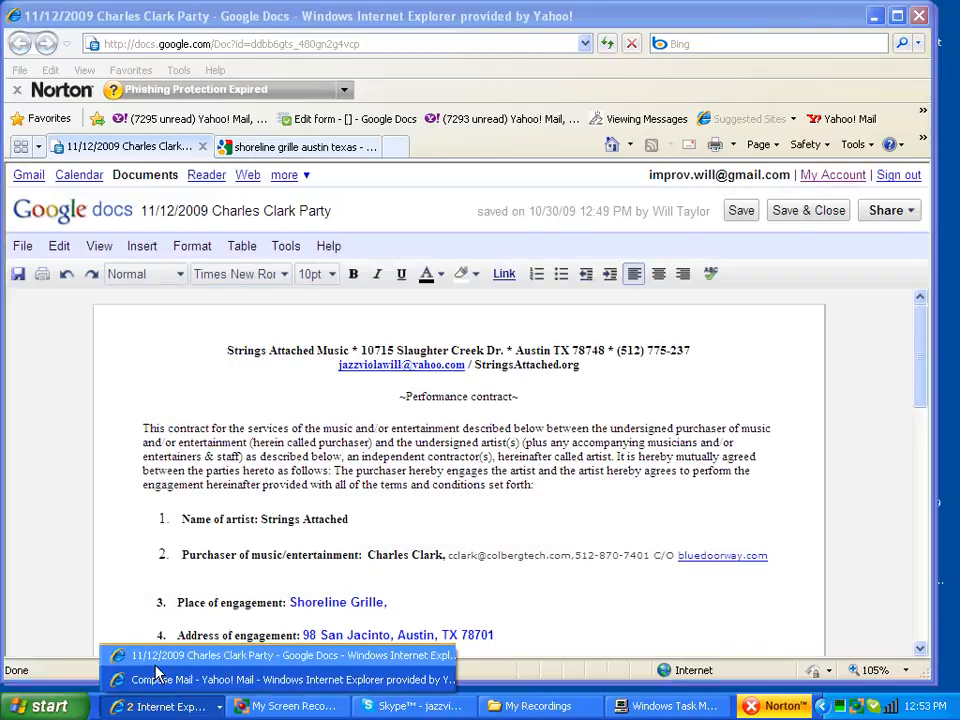
Step: Replace the pasted venue address line in the reply with the contract's share link
left_click(153, 680)
left_click_drag(300, 555, 21, 549)
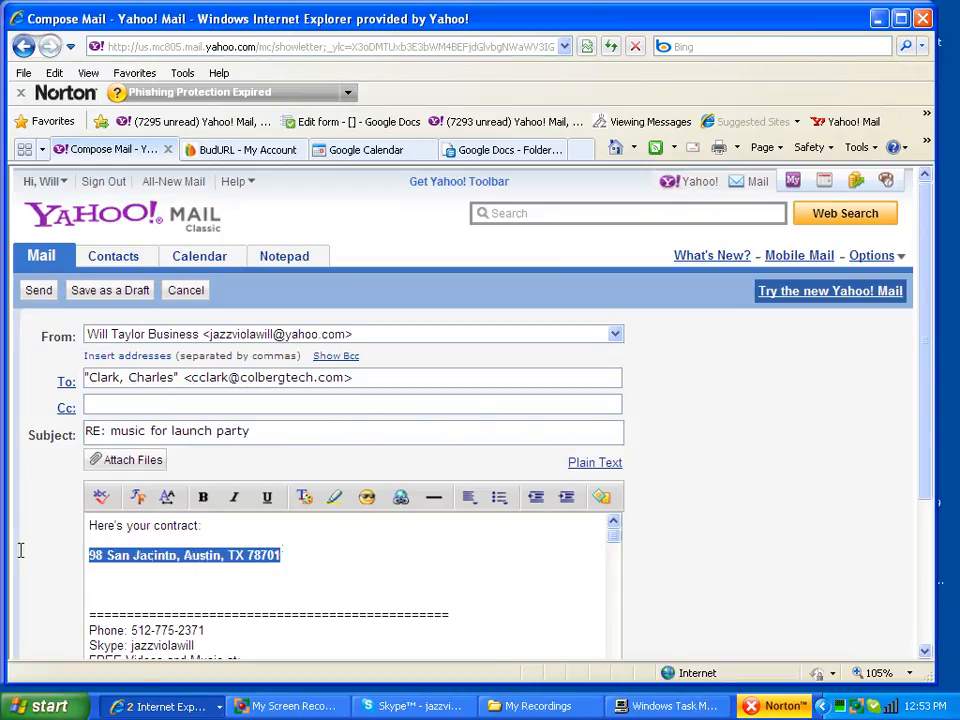
key("ctrl+v")
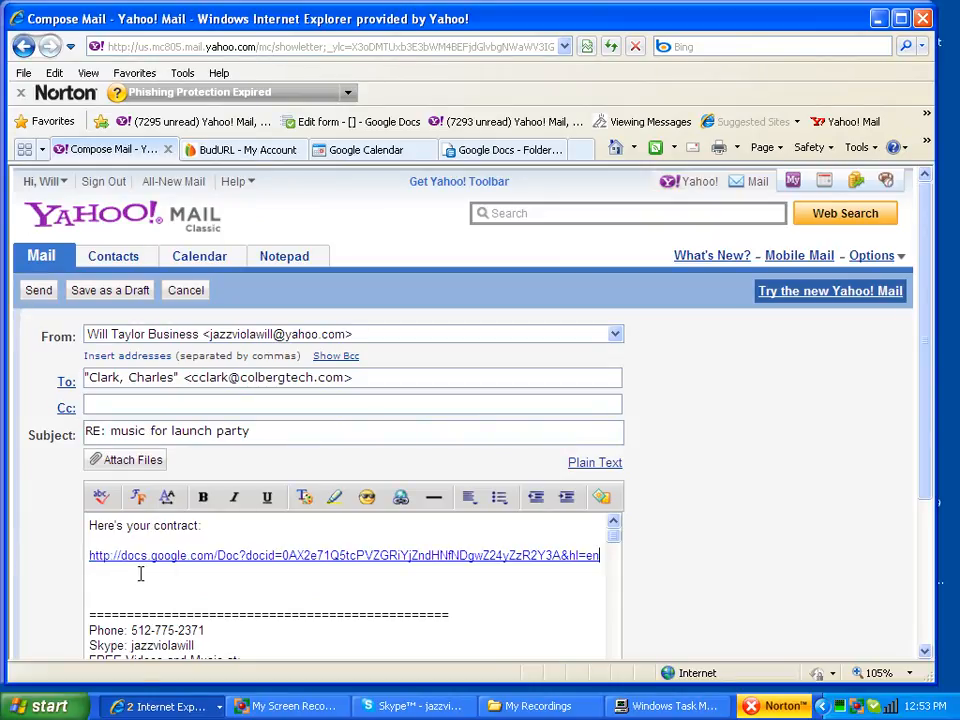
Step: Turn the line "Here's your contract:" into a hyperlink to the contract URL
left_click(216, 525)
left_click(81, 531, "shift")
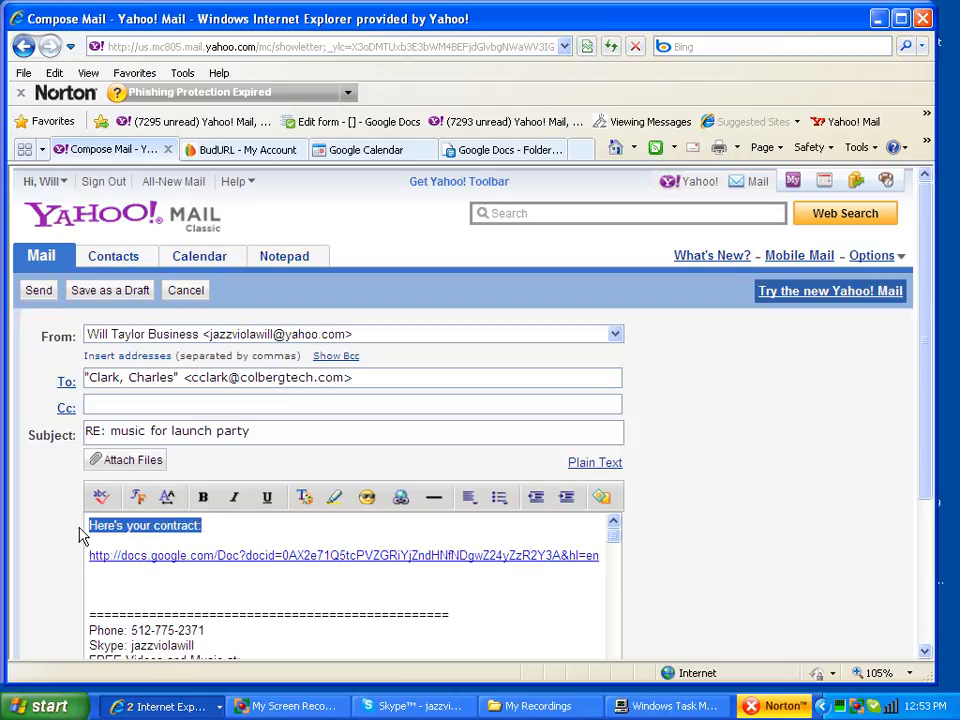
left_click(401, 499)
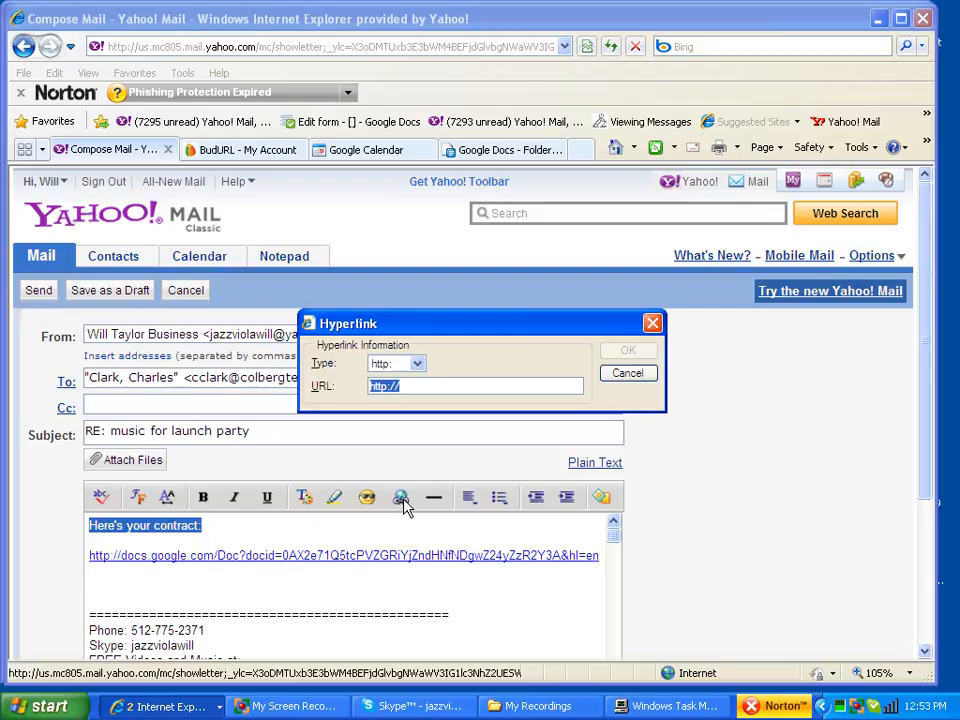
left_click(627, 350)
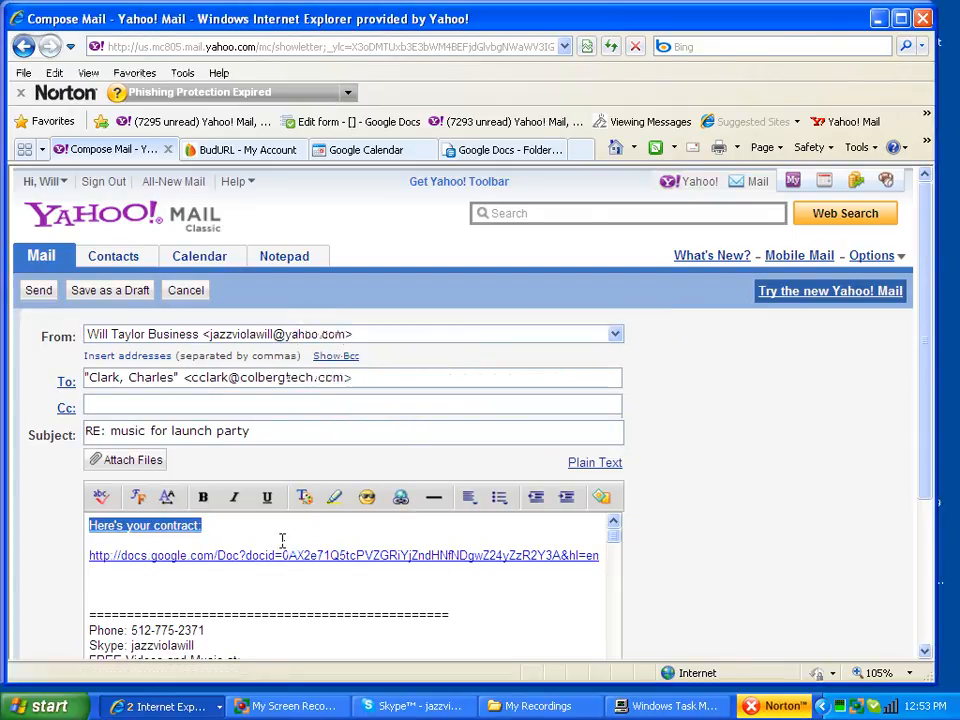
left_click(227, 583)
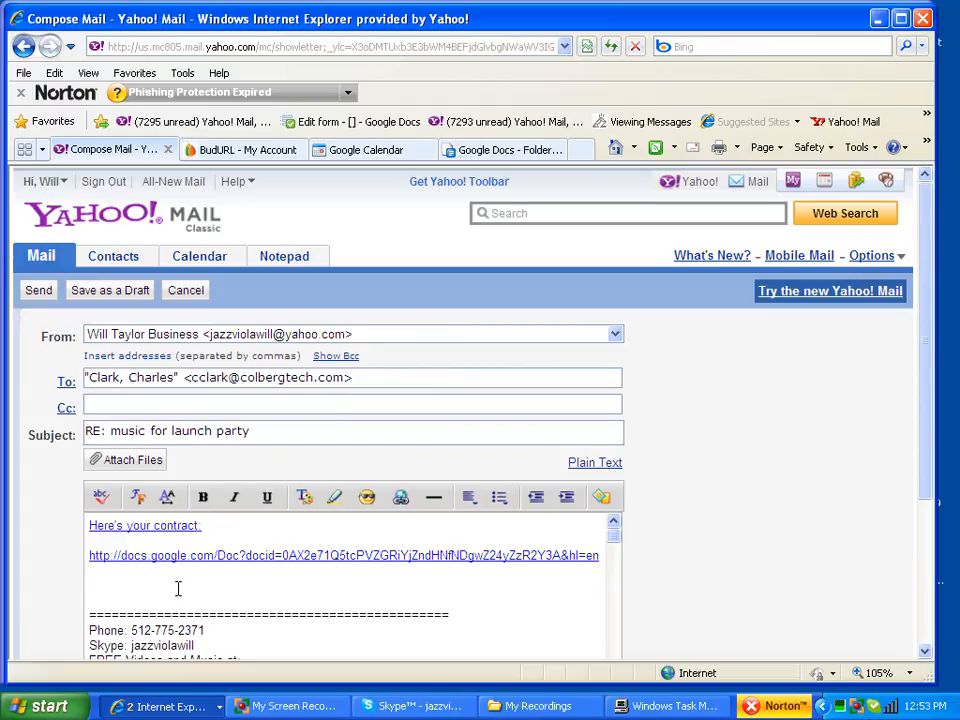
Step: Add "Please look over and let me know if you need to change anything or have any questions" and "All the best"
type("Please look over an")
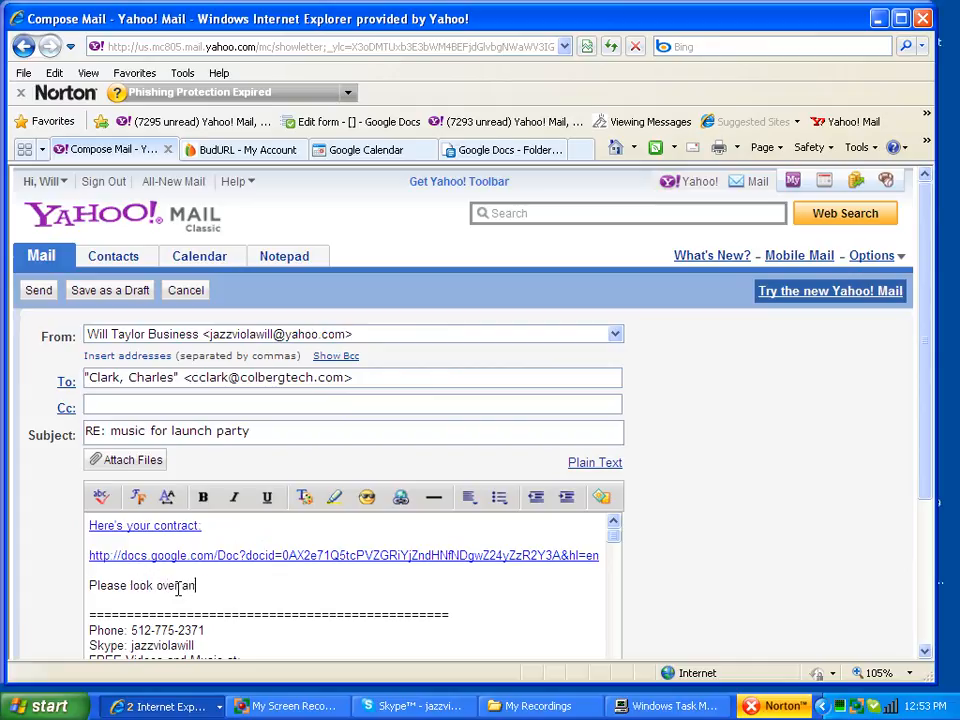
type("d let me know if you")
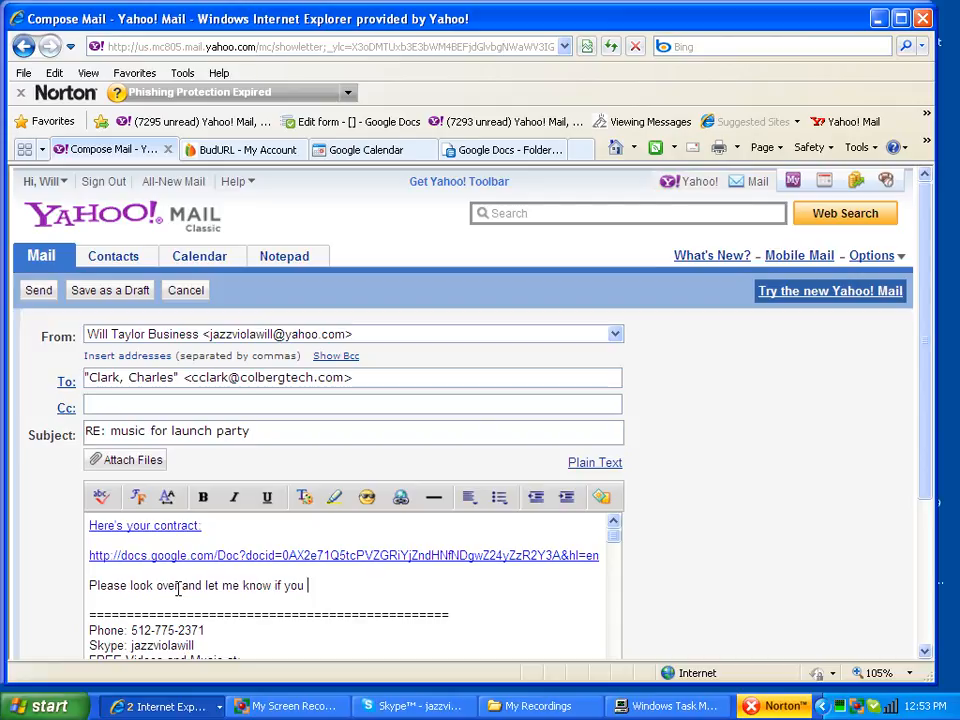
type(" need to change anything")
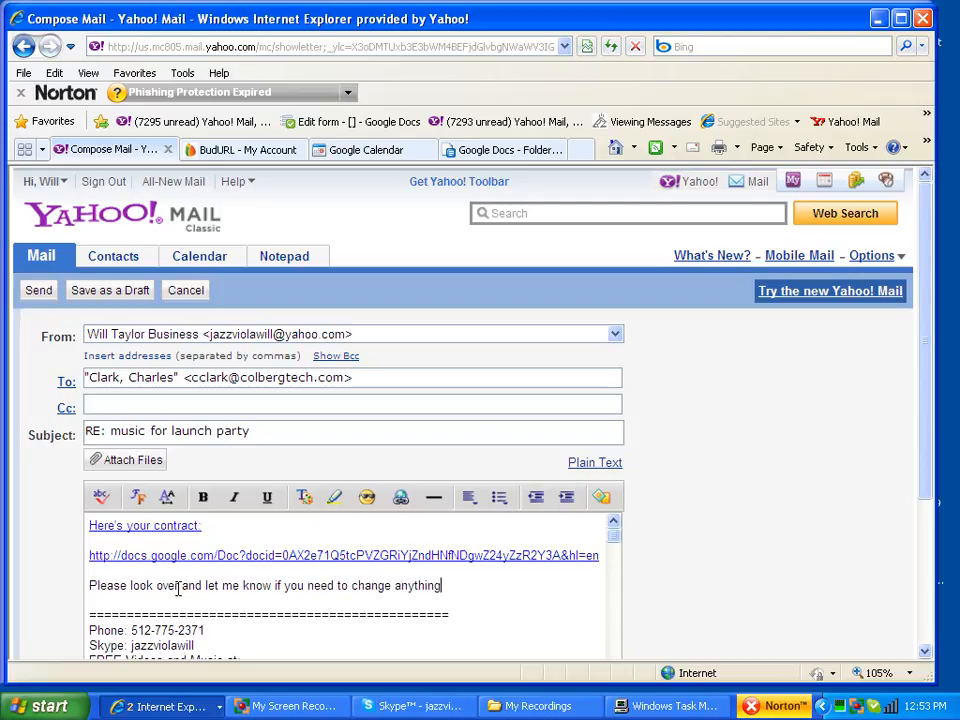
type(" or have any")
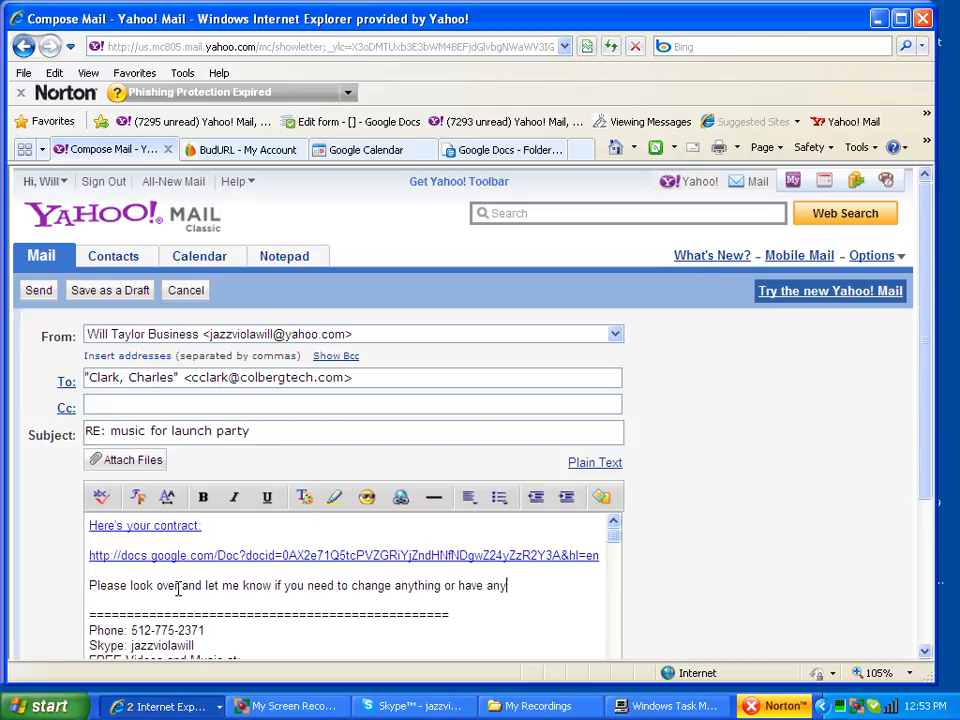
type(" questions.")
key("Return")
key("Return")
type("All the best!")
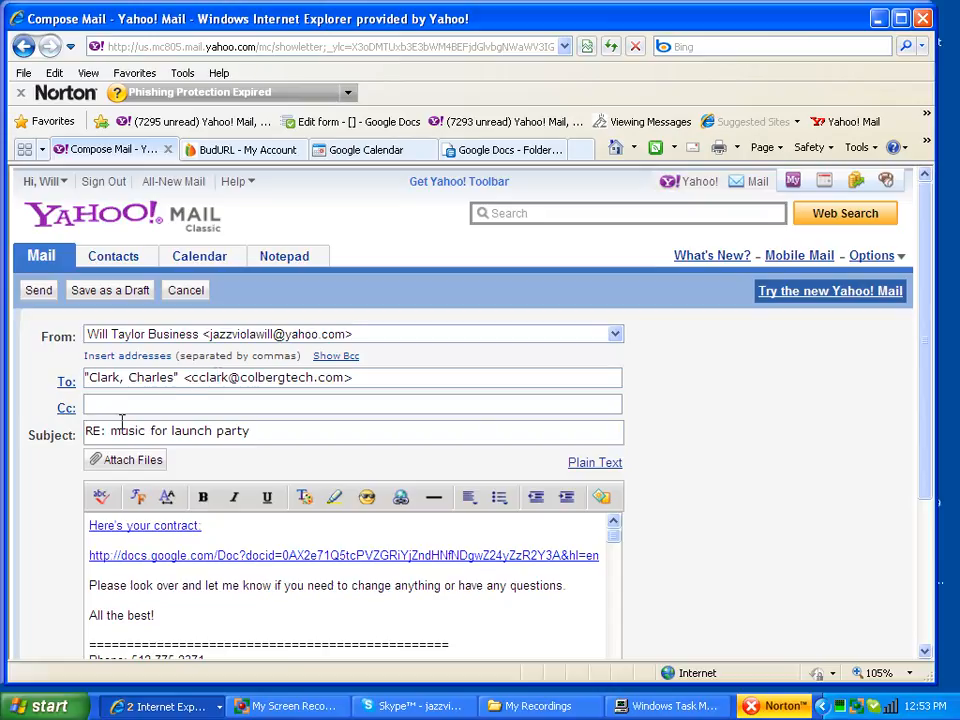
Step: Change the subject to "contract for your event" and send the reply
left_click_drag(110, 431, 429, 437)
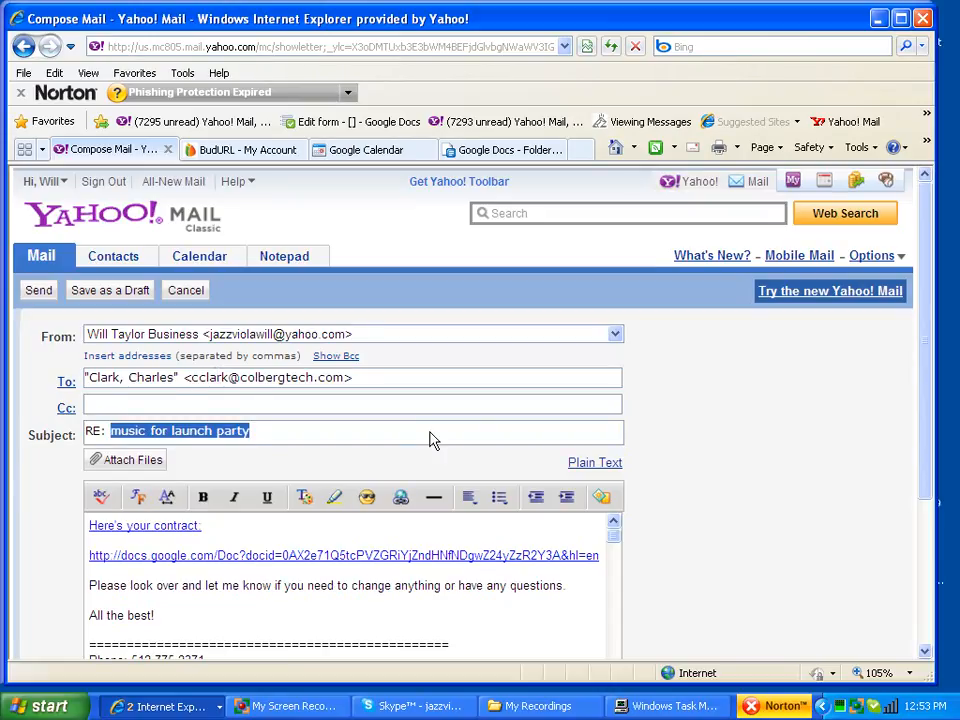
type("contract for your eve")
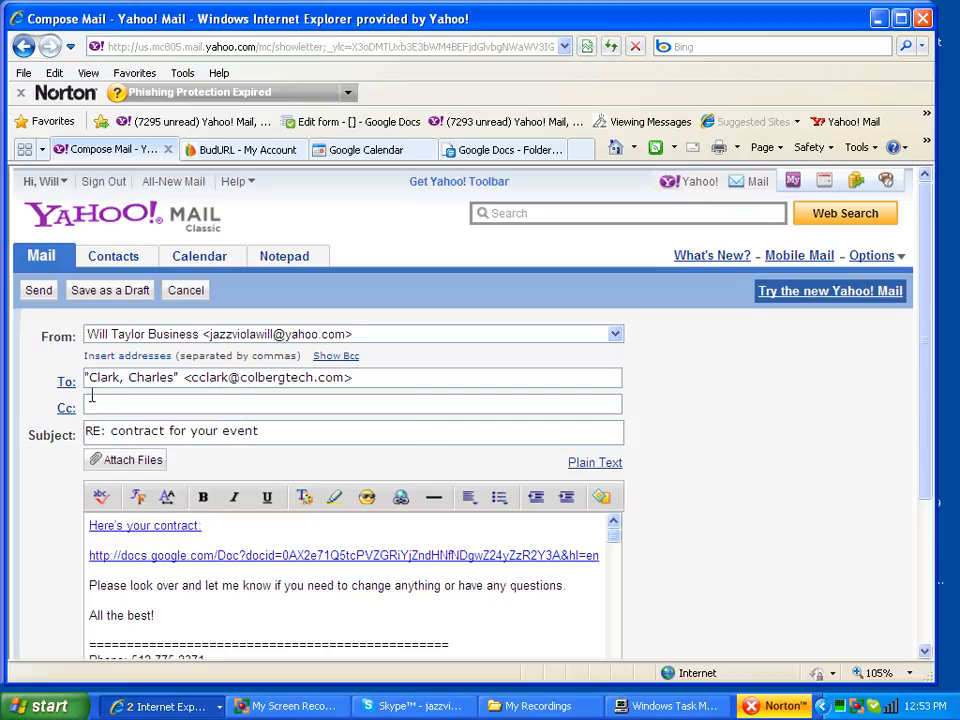
left_click(38, 290)
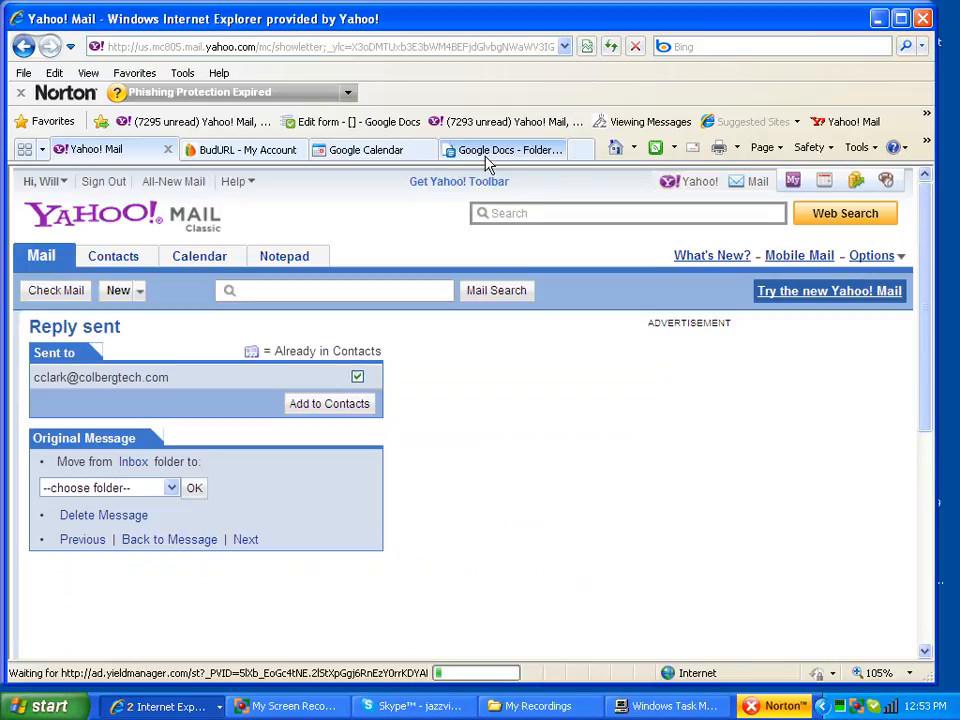
left_click(489, 151)
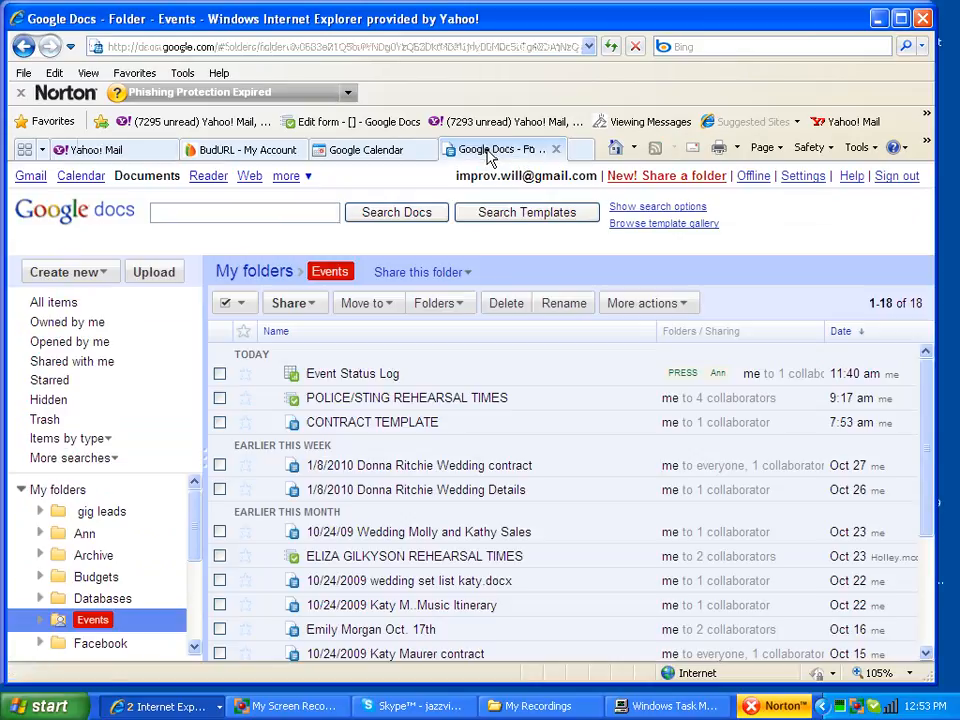
Step: Open the Event Status Log spreadsheet from the Events folder
left_click(355, 375)
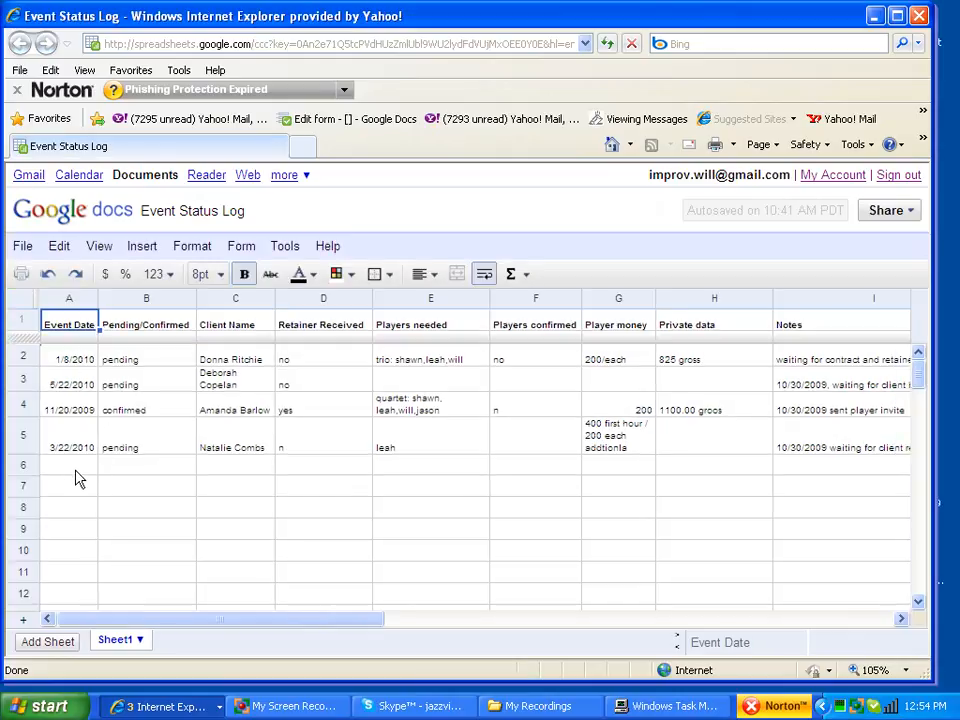
left_click(330, 707)
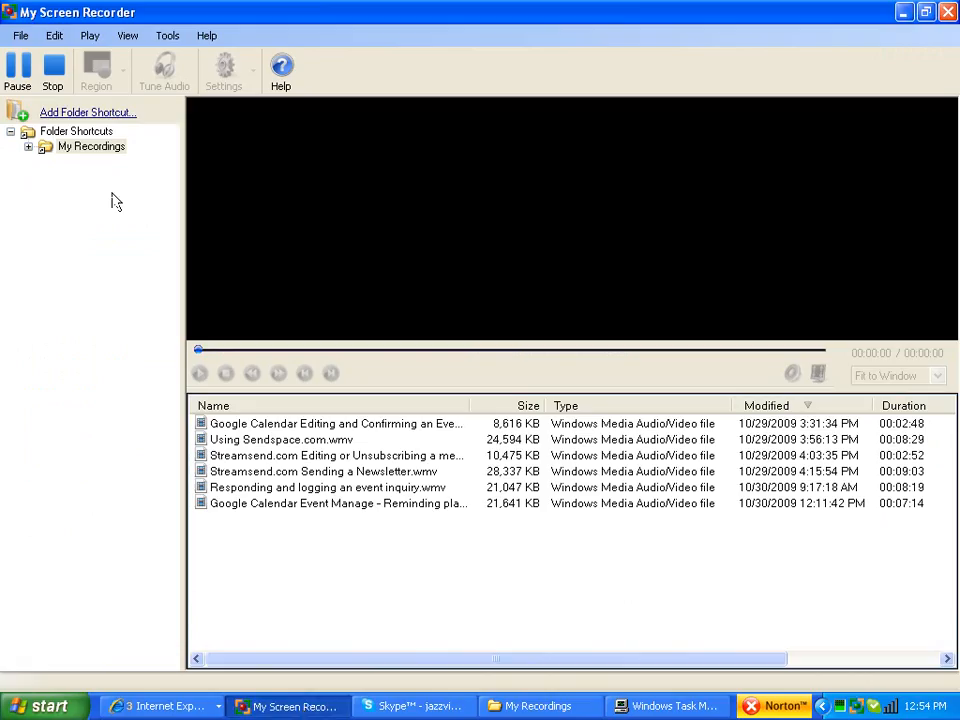
left_click(26, 66)
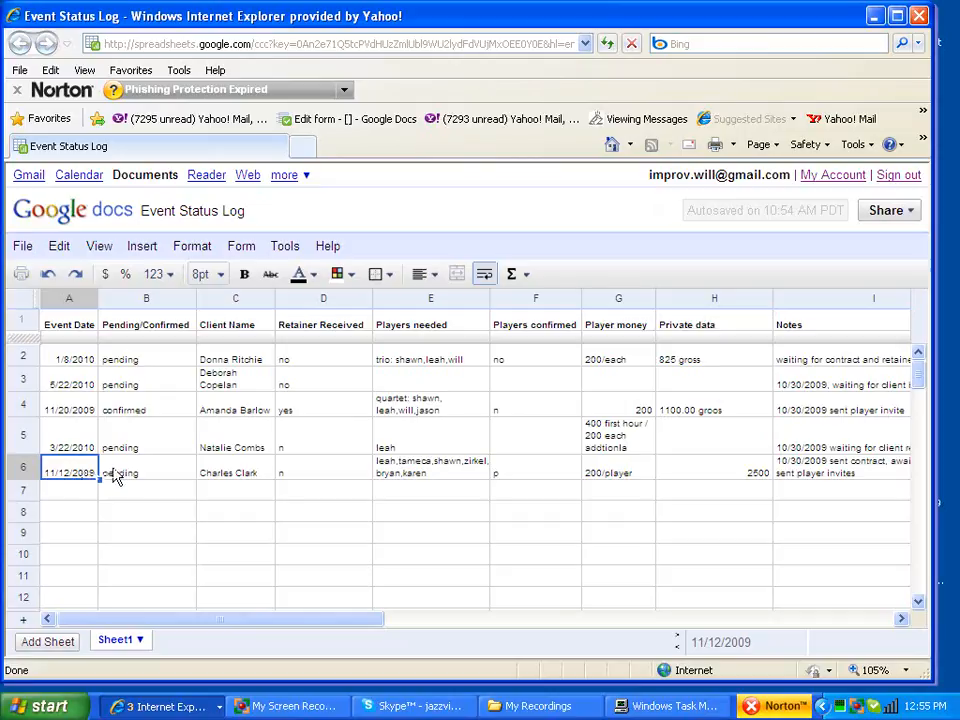
Step: Check row 6's status, 11/12/2009 date, client name, retainer, players needed and 2500 amount
left_click(123, 476)
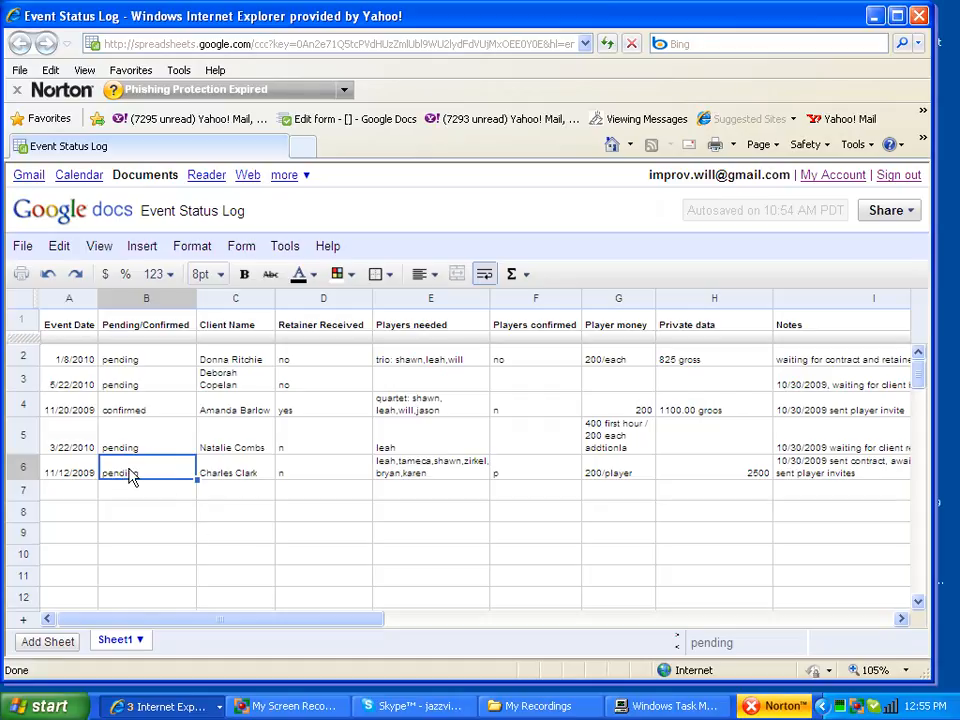
left_click(86, 476)
left_click(139, 476)
left_click(243, 477)
left_click(295, 472)
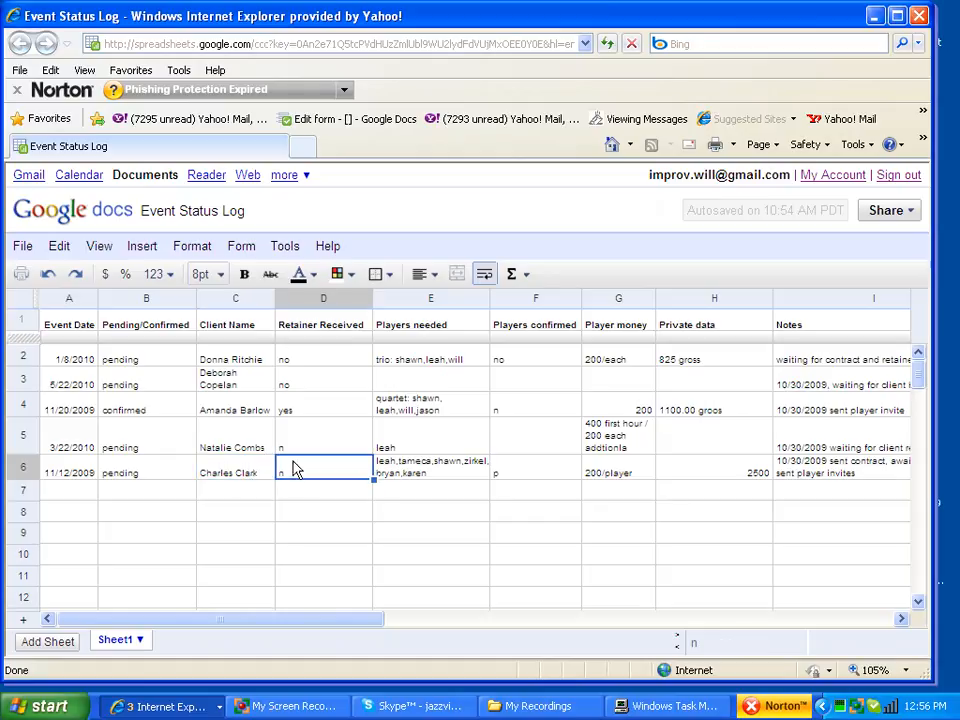
left_click(400, 477)
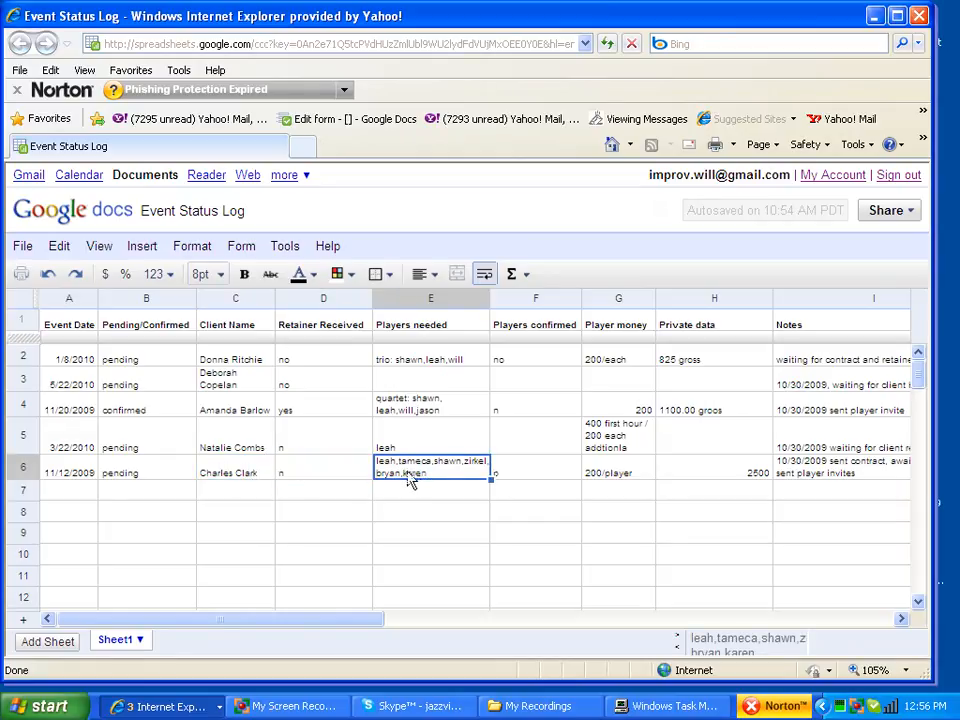
left_click(686, 474)
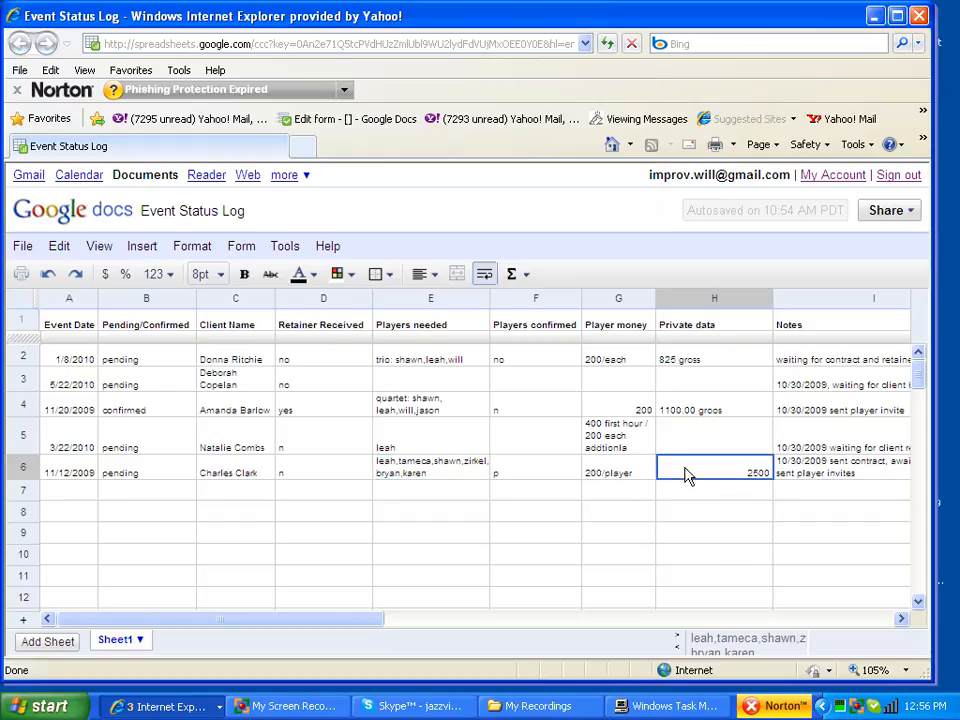
left_click_drag(903, 621, 903, 621)
Step: Check row 6's 200/player value and notes, then step back to the 11/12/2009 date
left_click(259, 472)
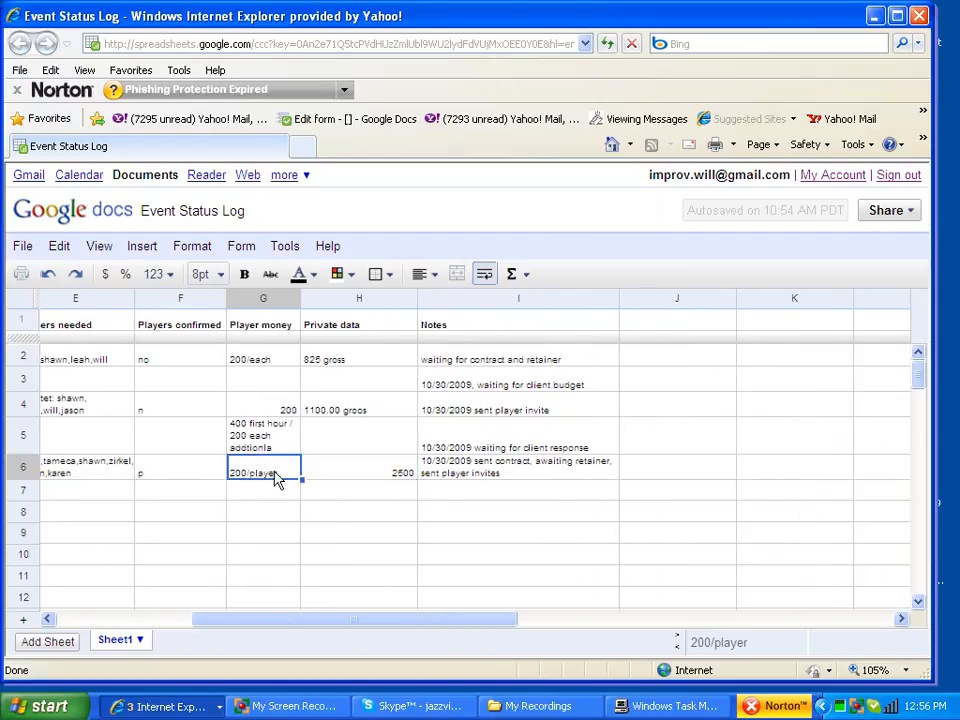
left_click(386, 478)
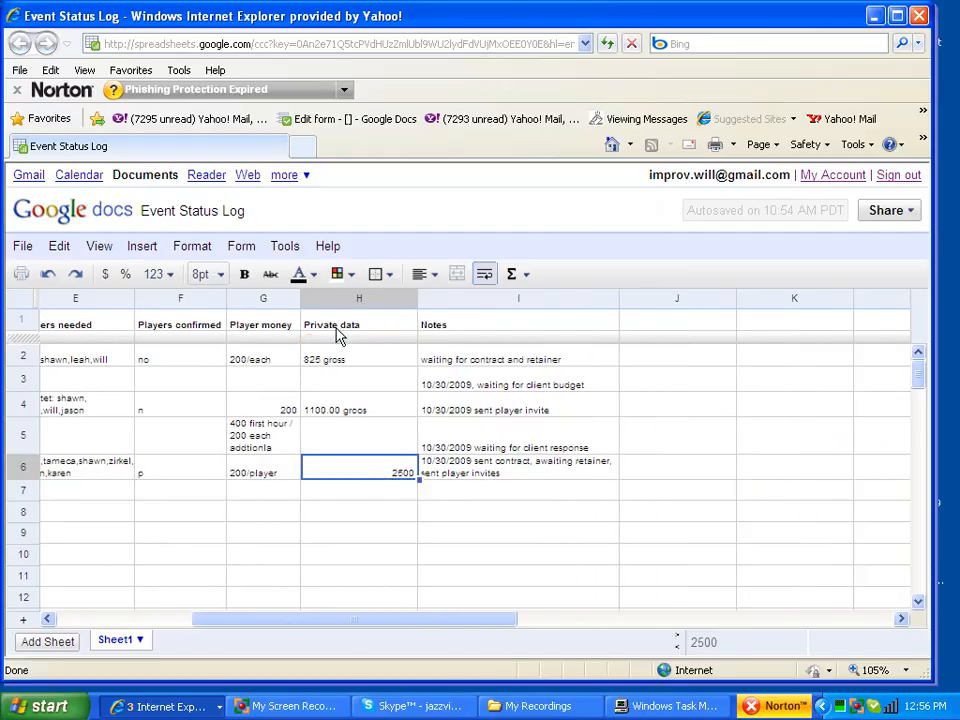
left_click(456, 480)
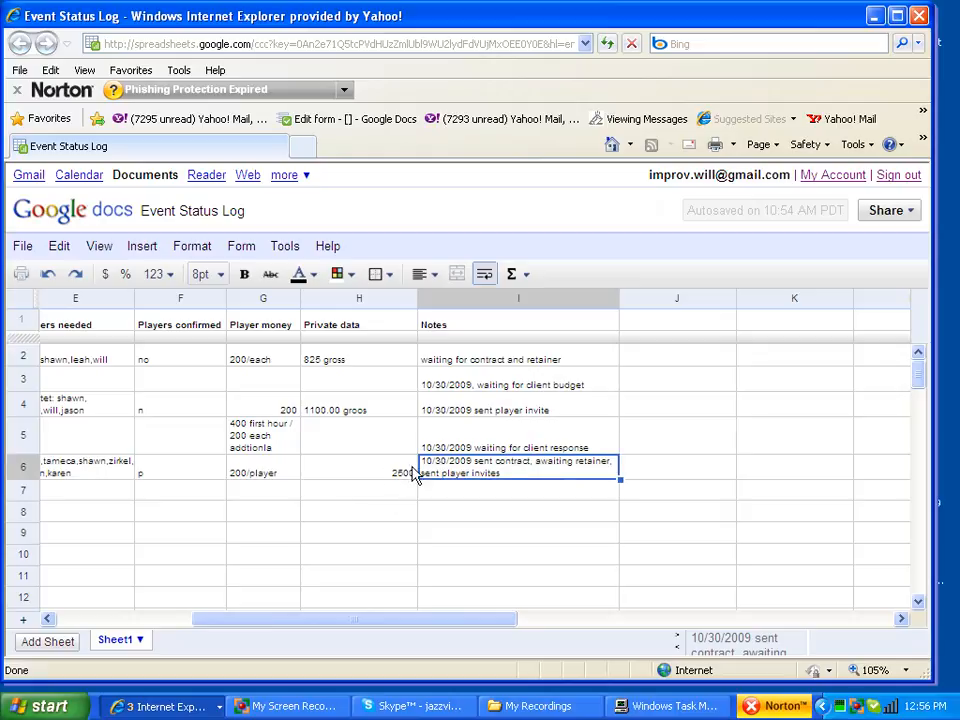
left_click(343, 480)
left_click(240, 476)
left_click(153, 480)
left_click(94, 476)
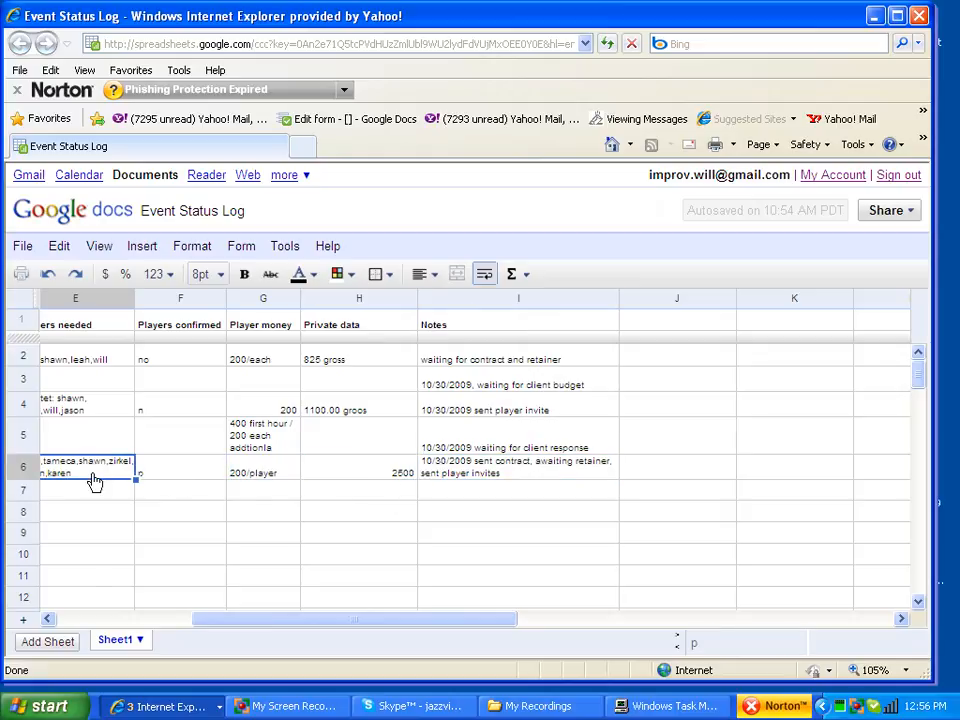
left_click(77, 620)
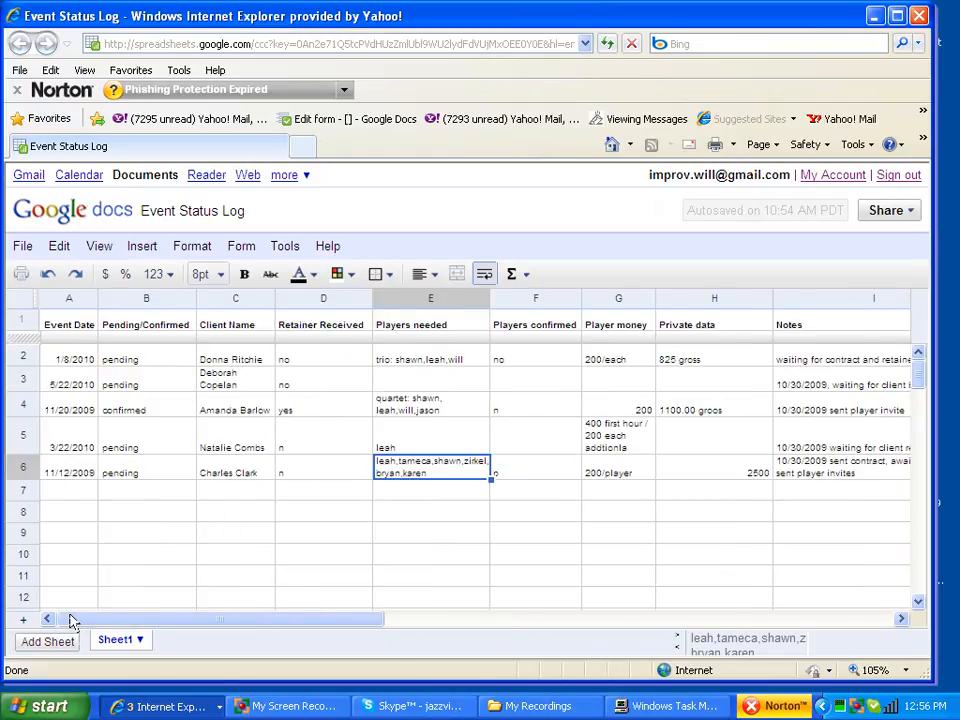
left_click(59, 478)
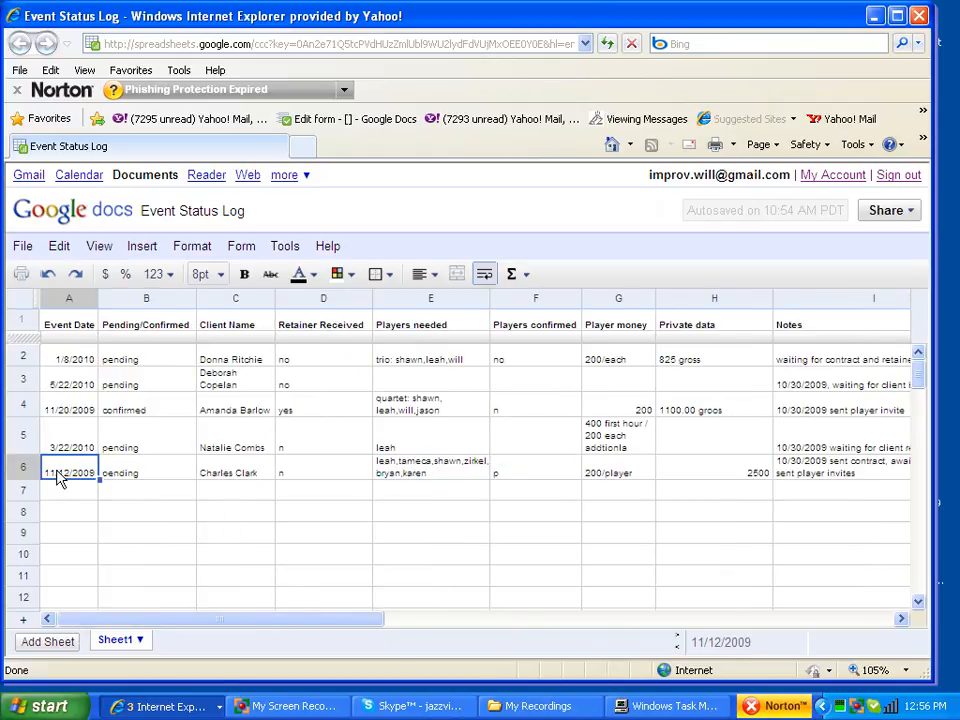
left_click(183, 712)
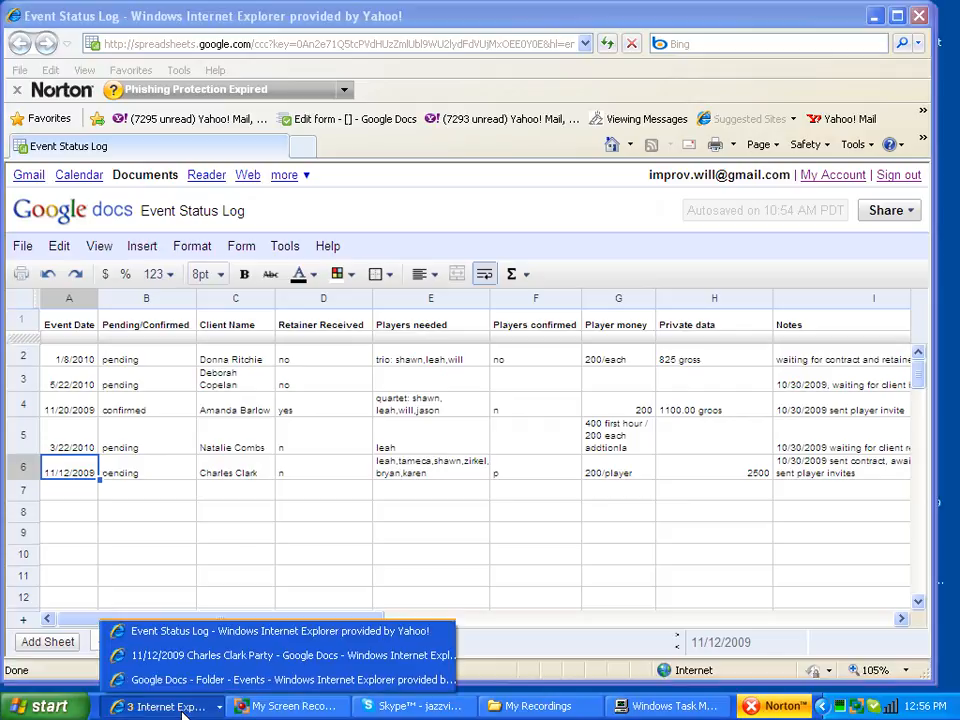
Step: Save and close the 11/12/2009 party contract and browse to the Events folder
left_click(176, 660)
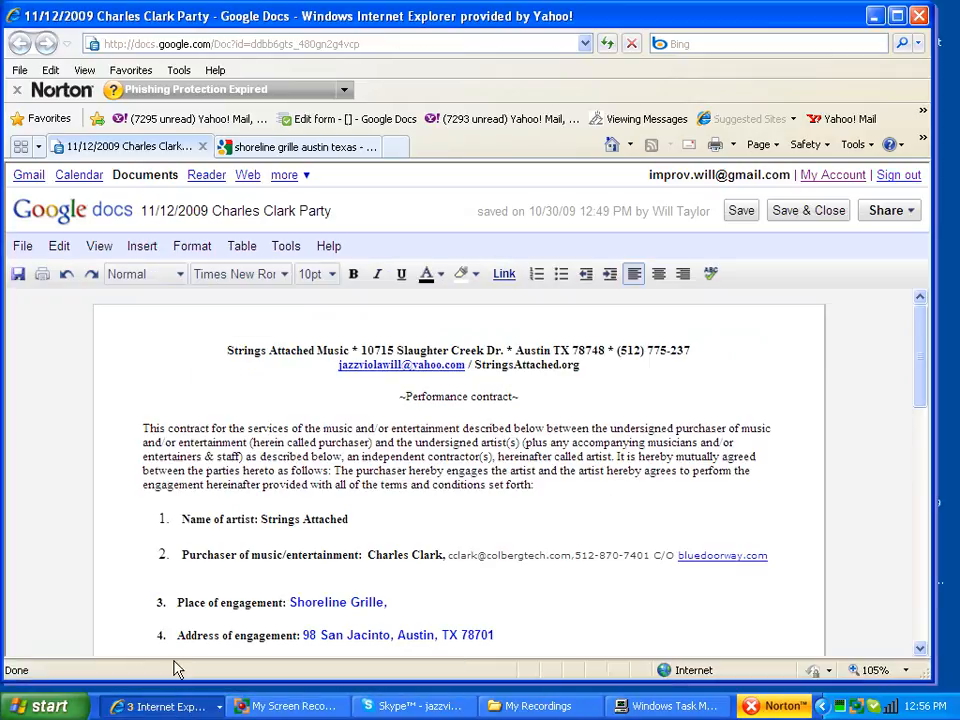
left_click(832, 215)
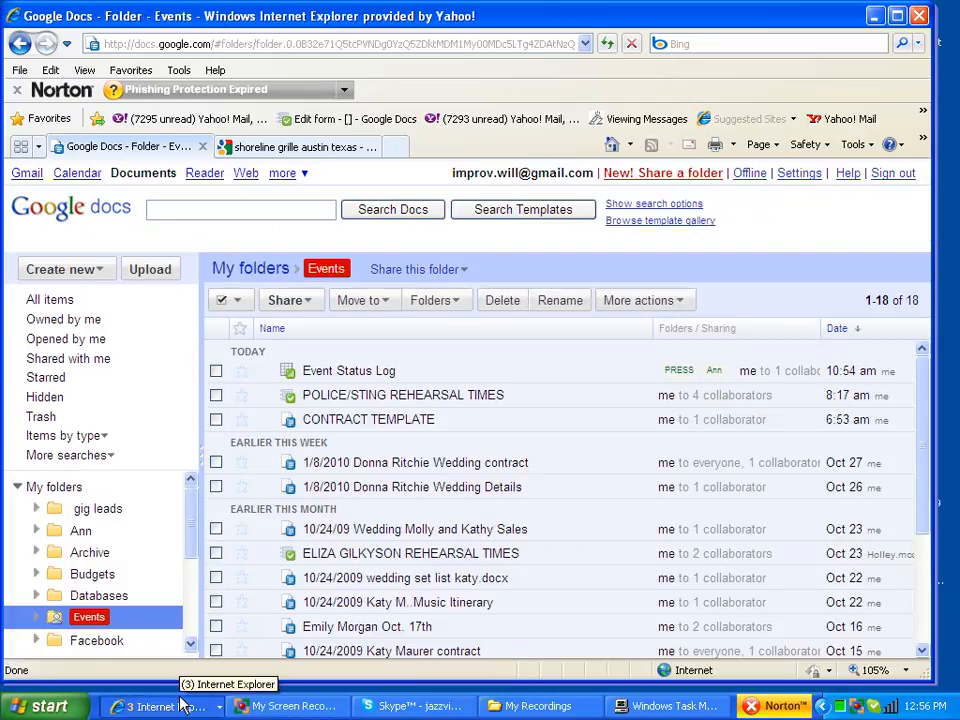
left_click(92, 574)
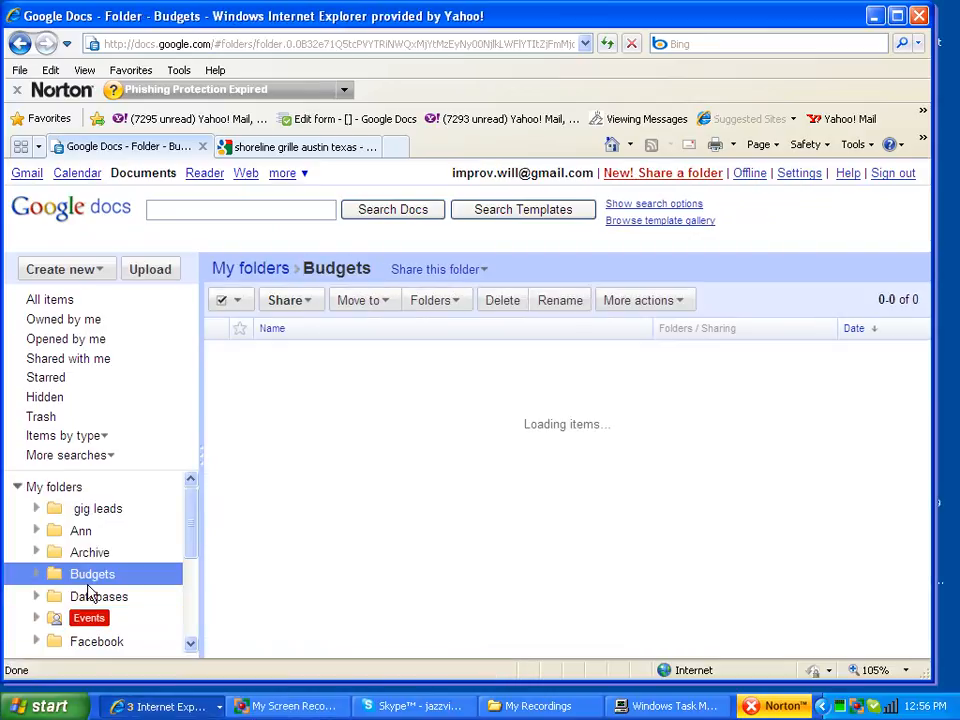
left_click(100, 622)
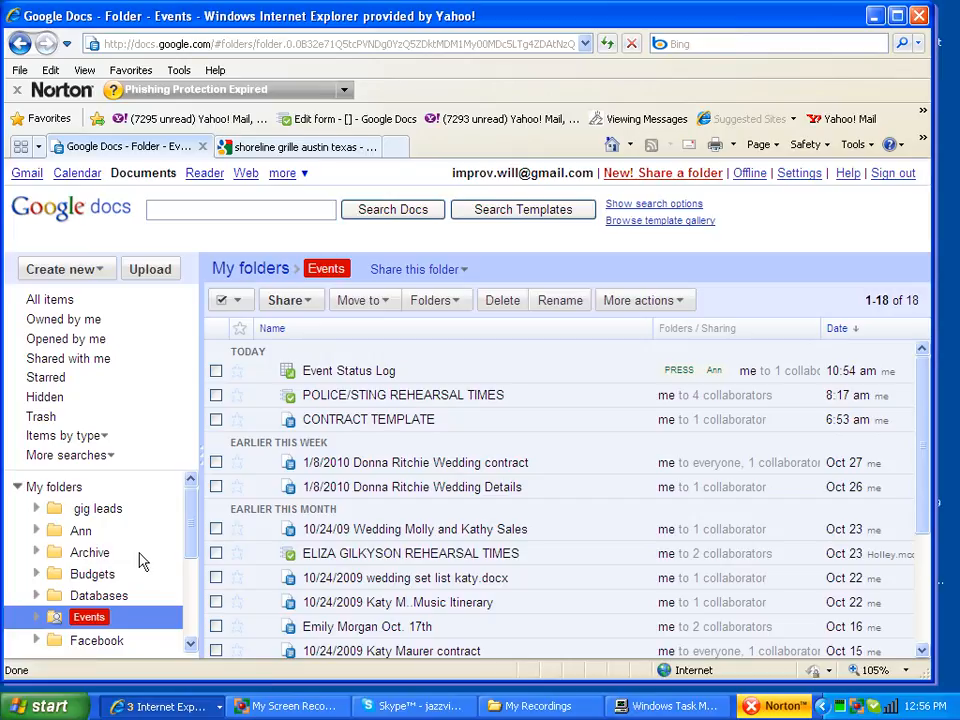
Step: Show all items and drag the 11/12/2009 contract into the Events folder
scroll(381, 522, "down", 3)
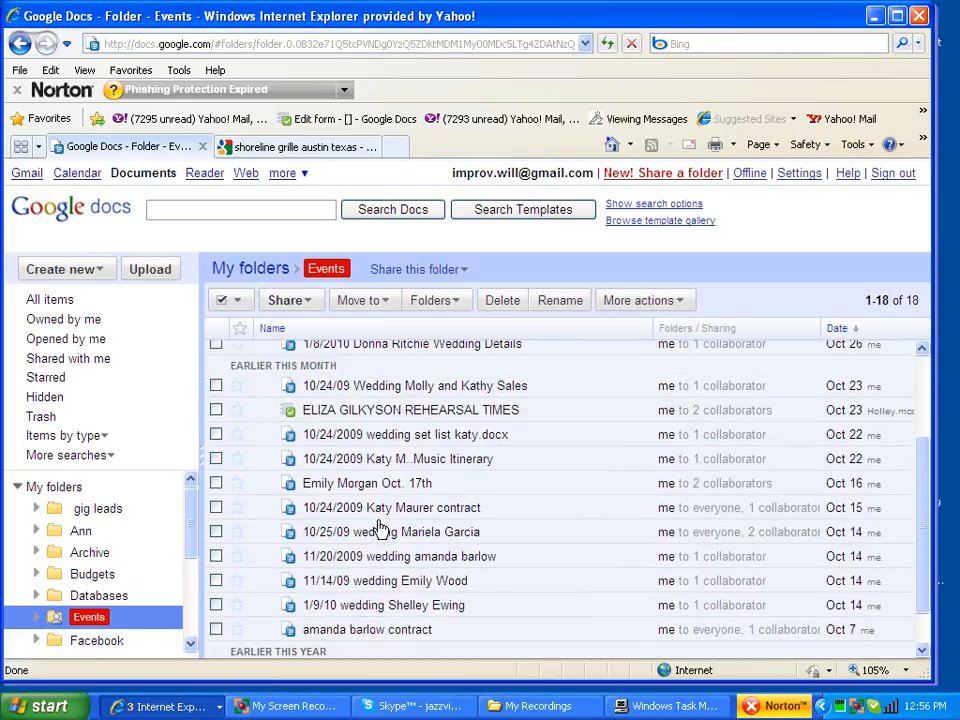
left_click(381, 604)
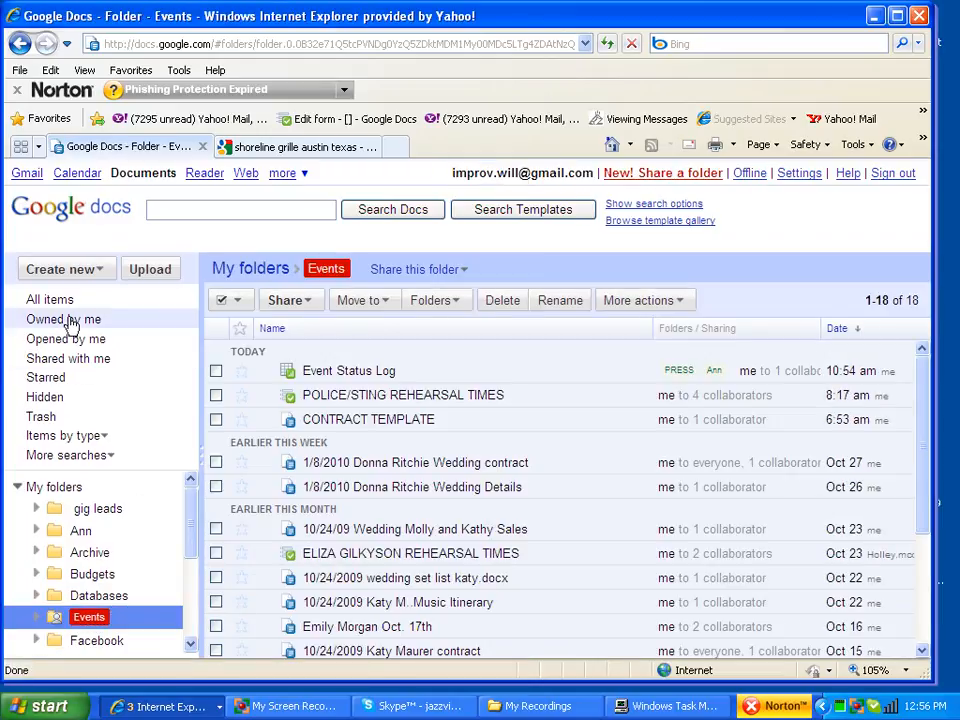
left_click(52, 301)
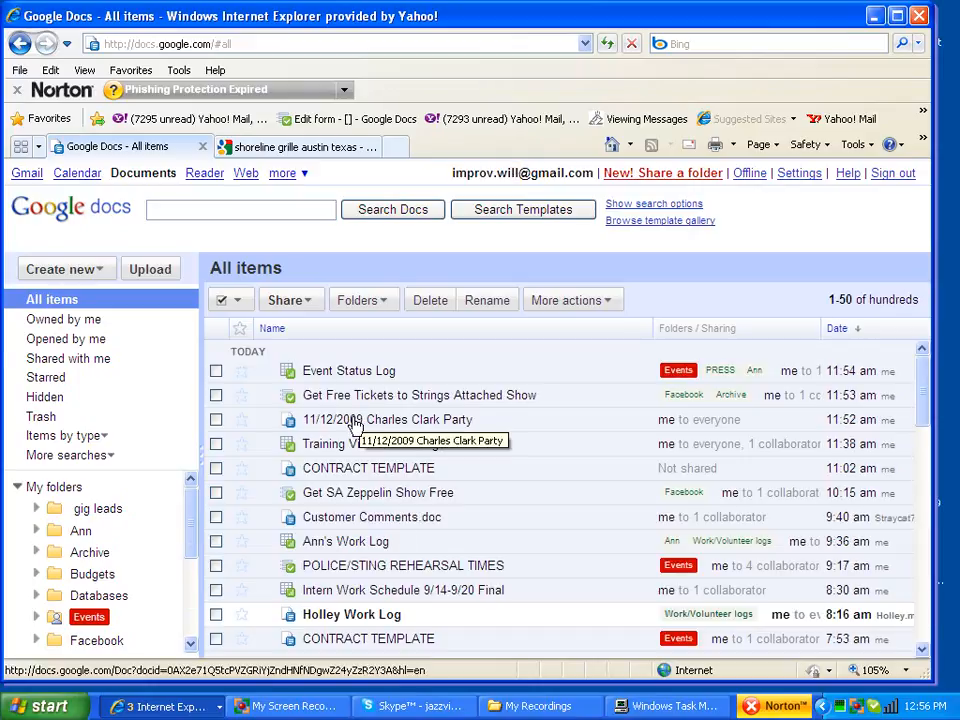
left_click_drag(353, 424, 89, 618)
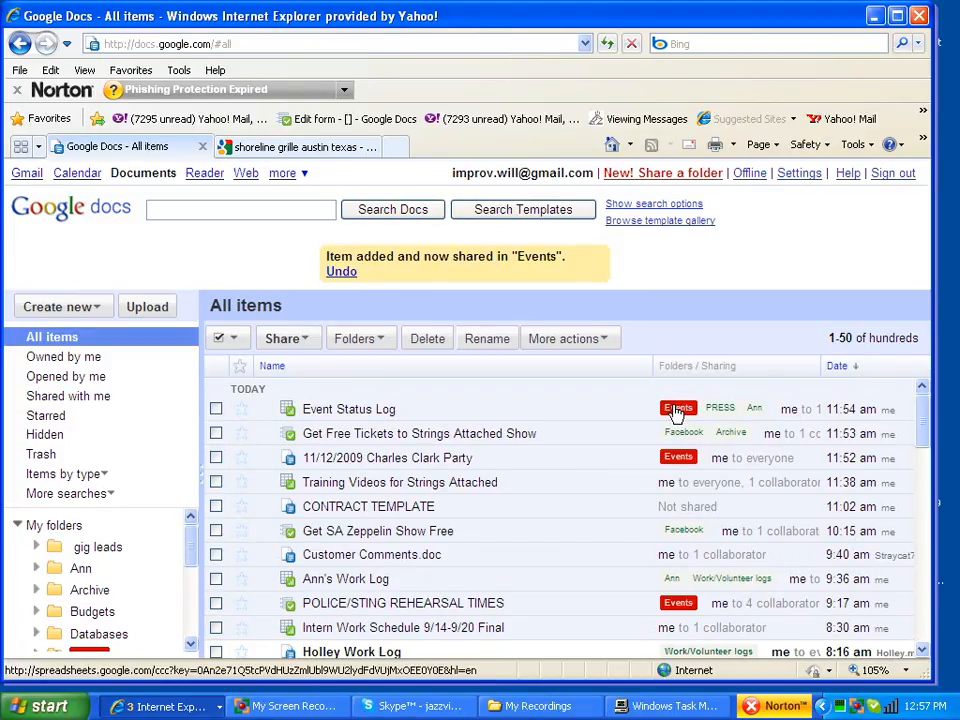
Step: Bring the Event Status Log spreadsheet window forward and close it
left_click(680, 458)
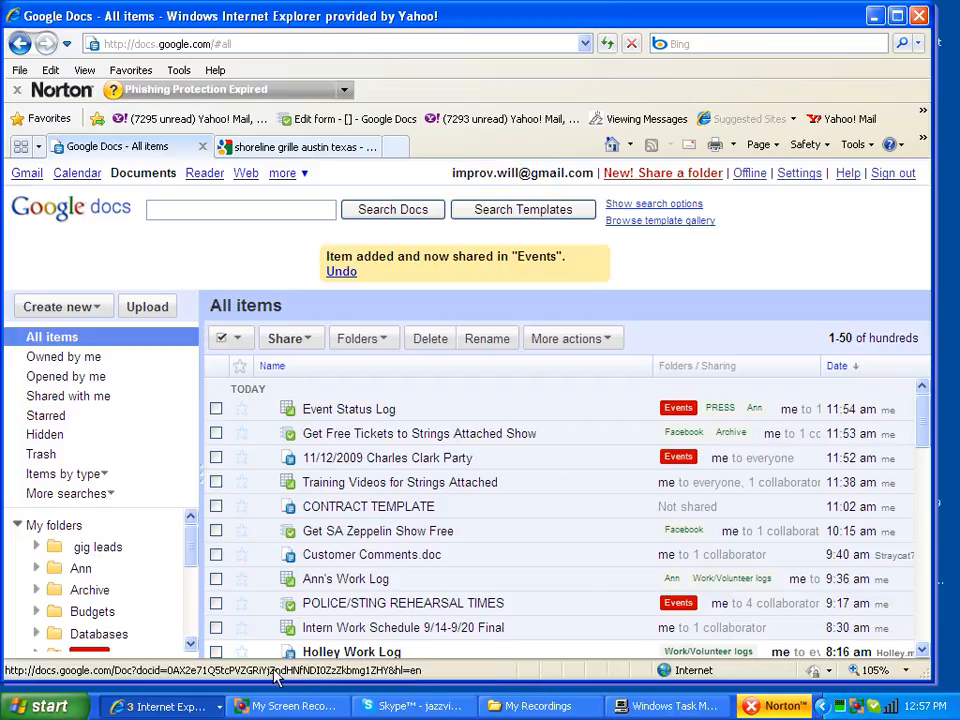
left_click(201, 700)
left_click(196, 633)
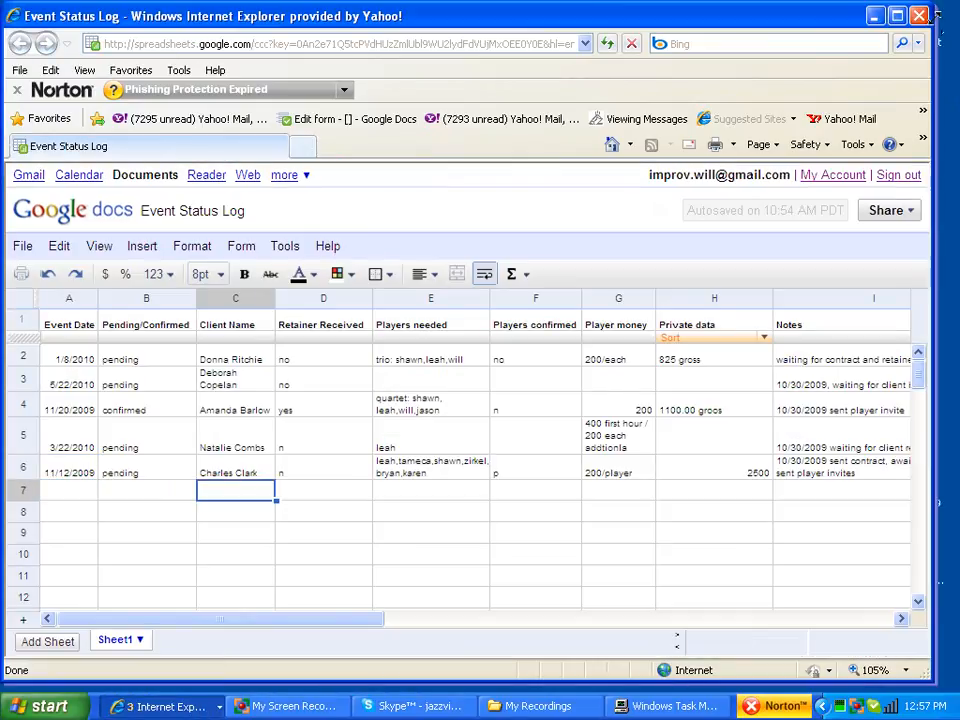
left_click(919, 15)
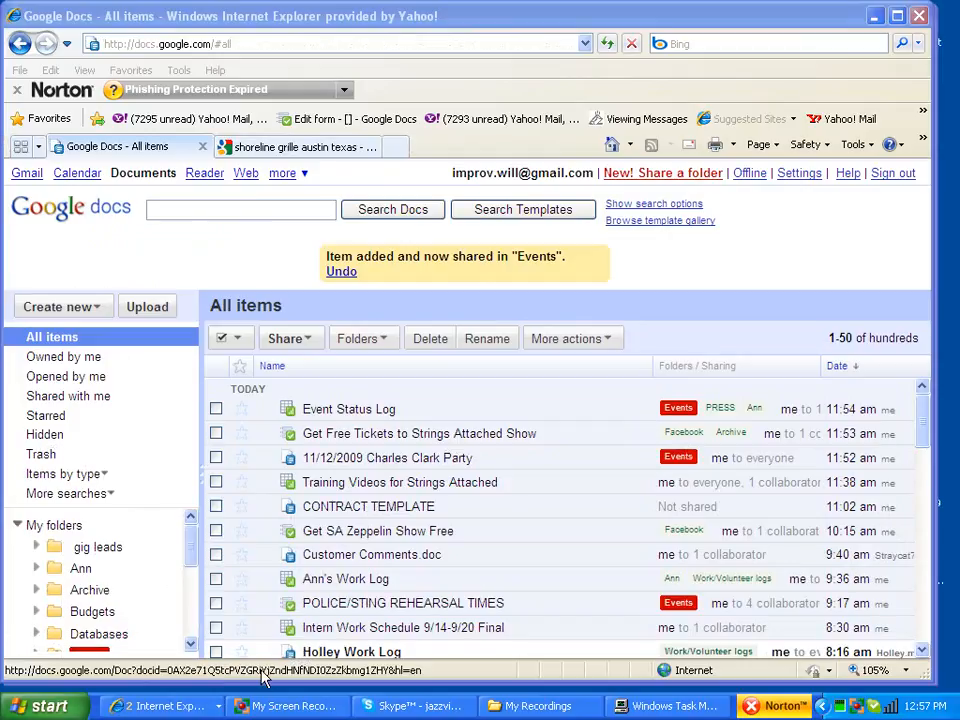
Step: Bring the Events folder window, listing 18 items, to the front
left_click(165, 706)
left_click(164, 665)
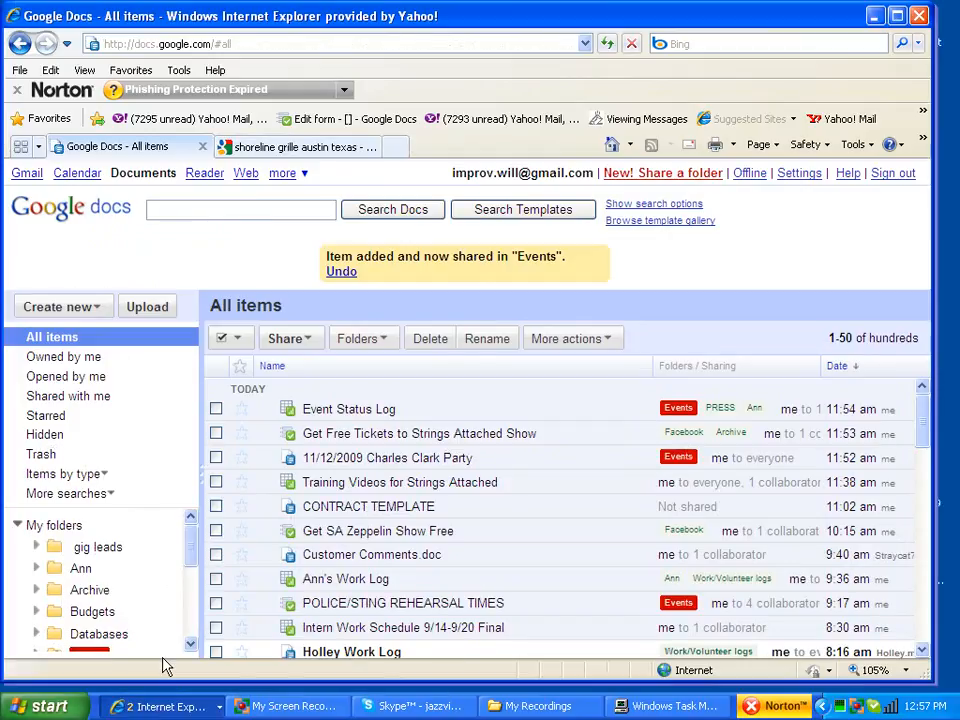
left_click(167, 706)
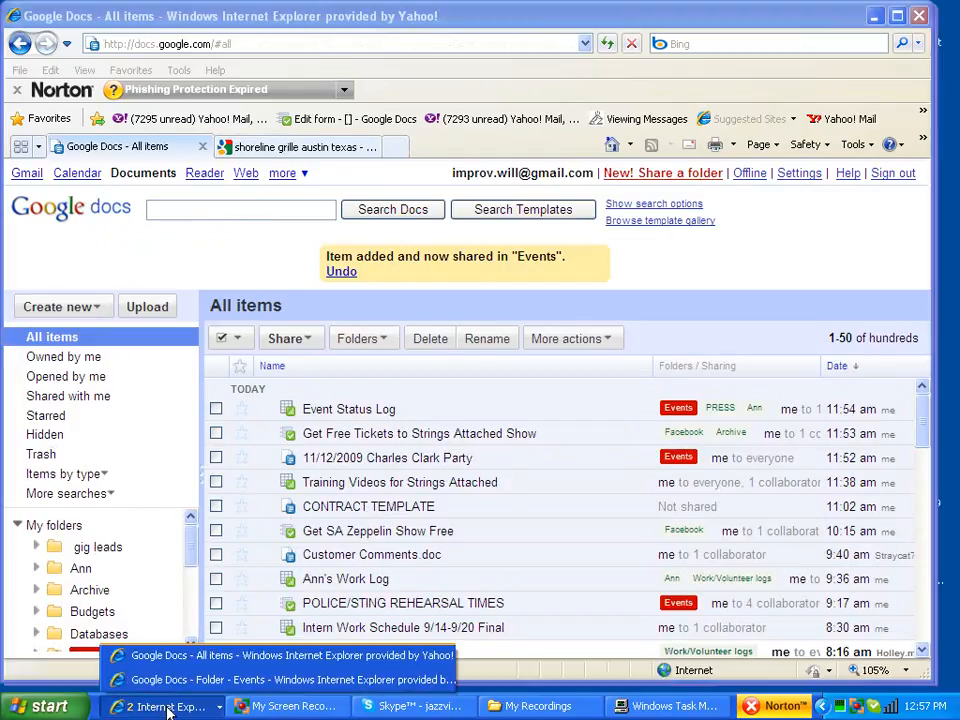
left_click(166, 681)
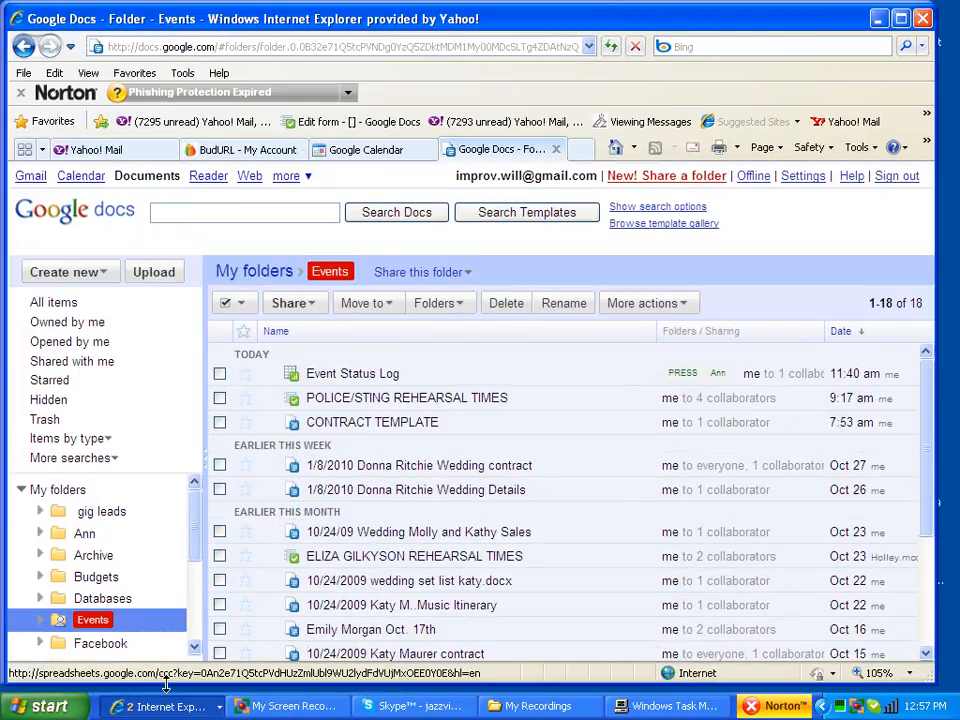